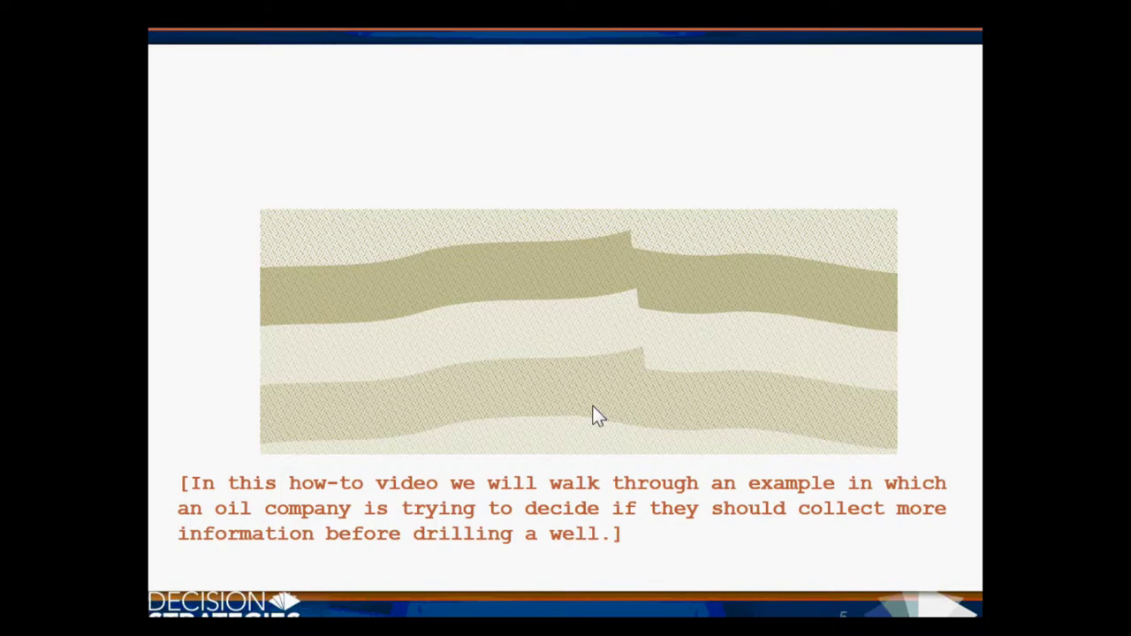
left_click(593, 409)
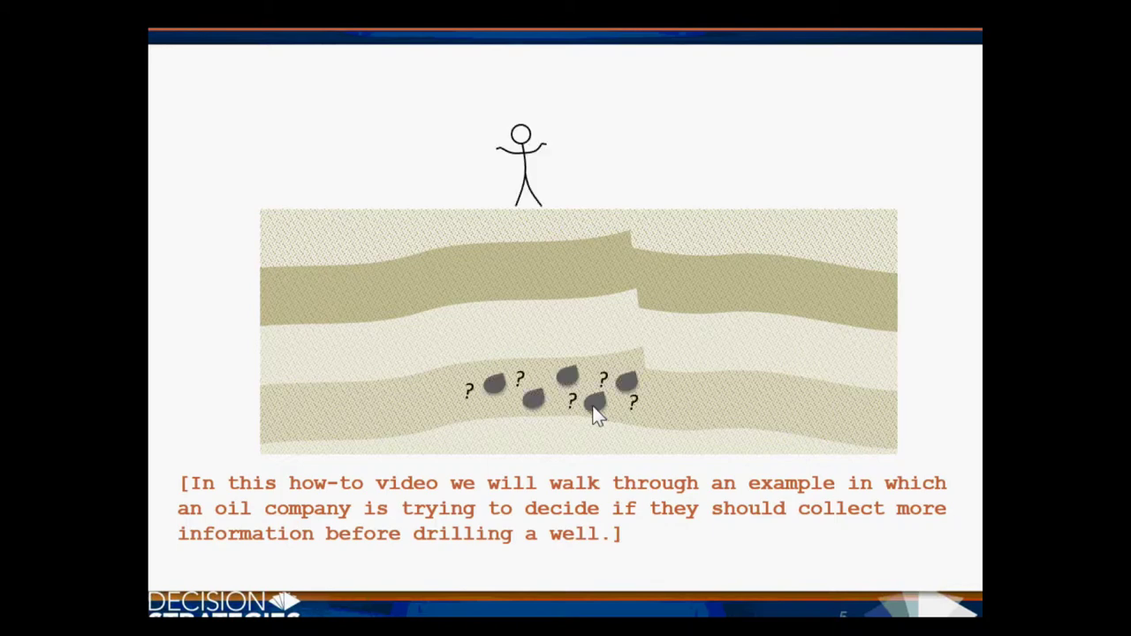
left_click(593, 410)
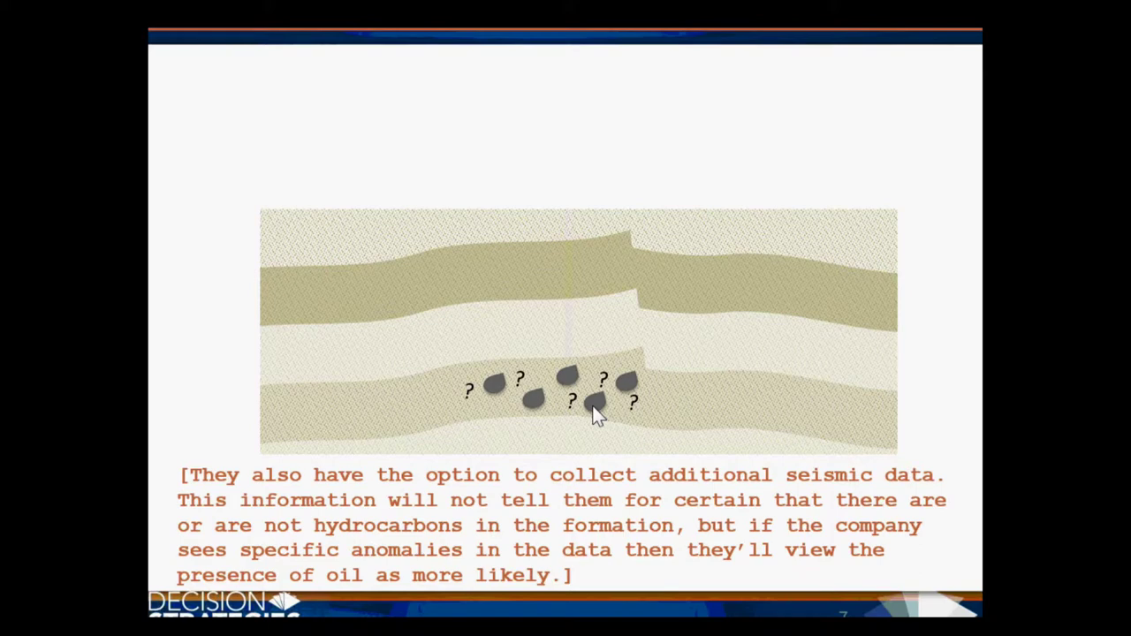
left_click(593, 411)
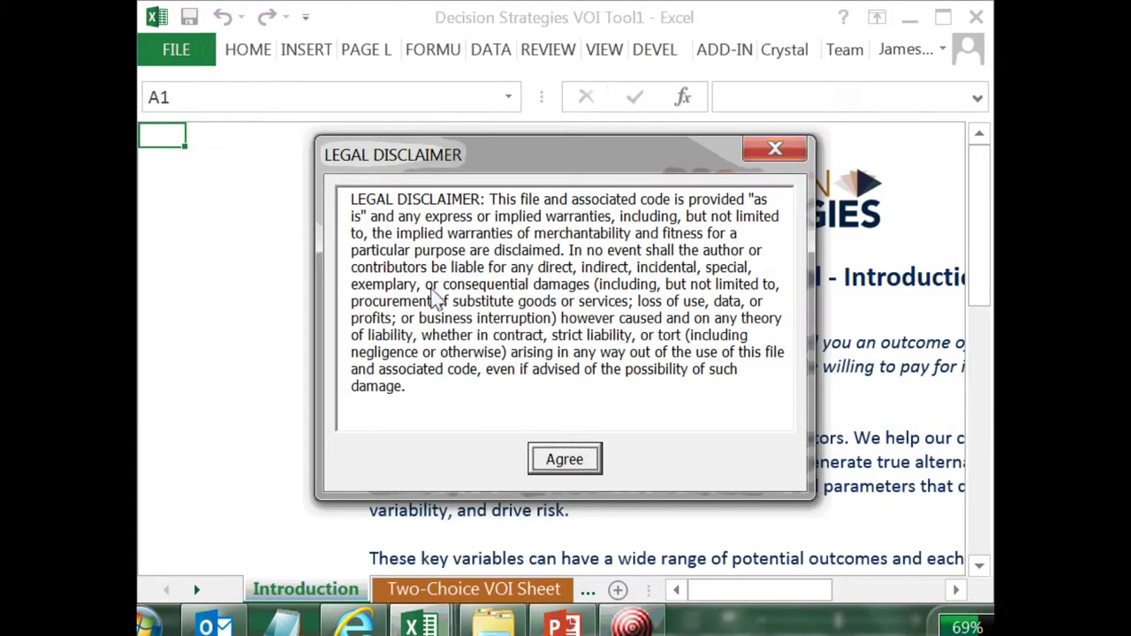
Accept the legal disclaimer and save the workbook in Documents as the macro-enabled file VOI Example.xlsm
key("Return")
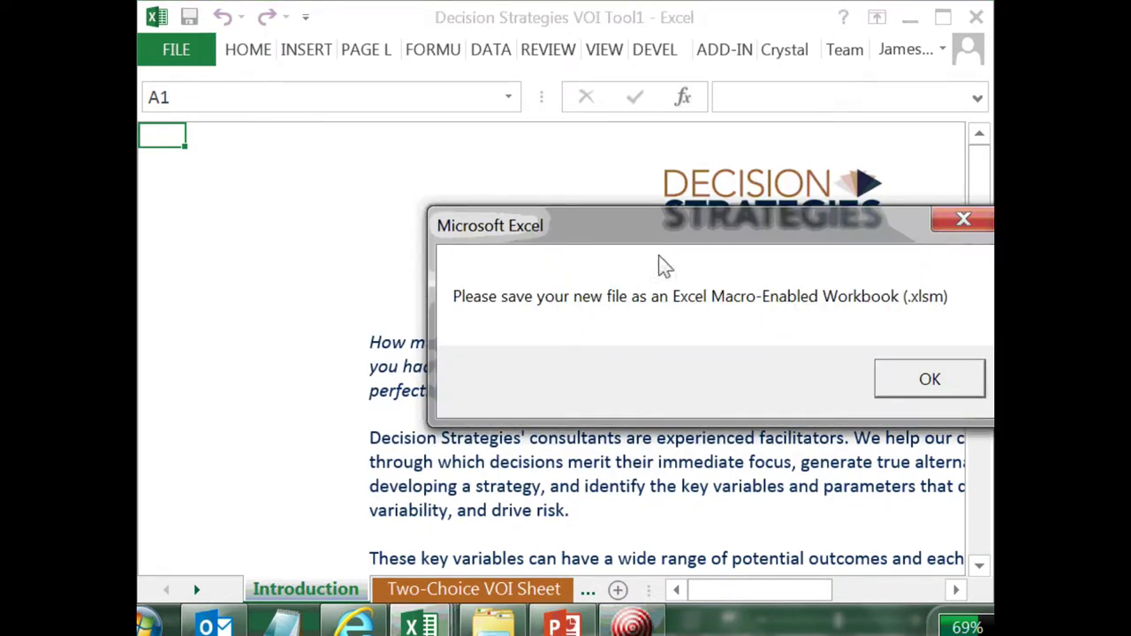
key("Return")
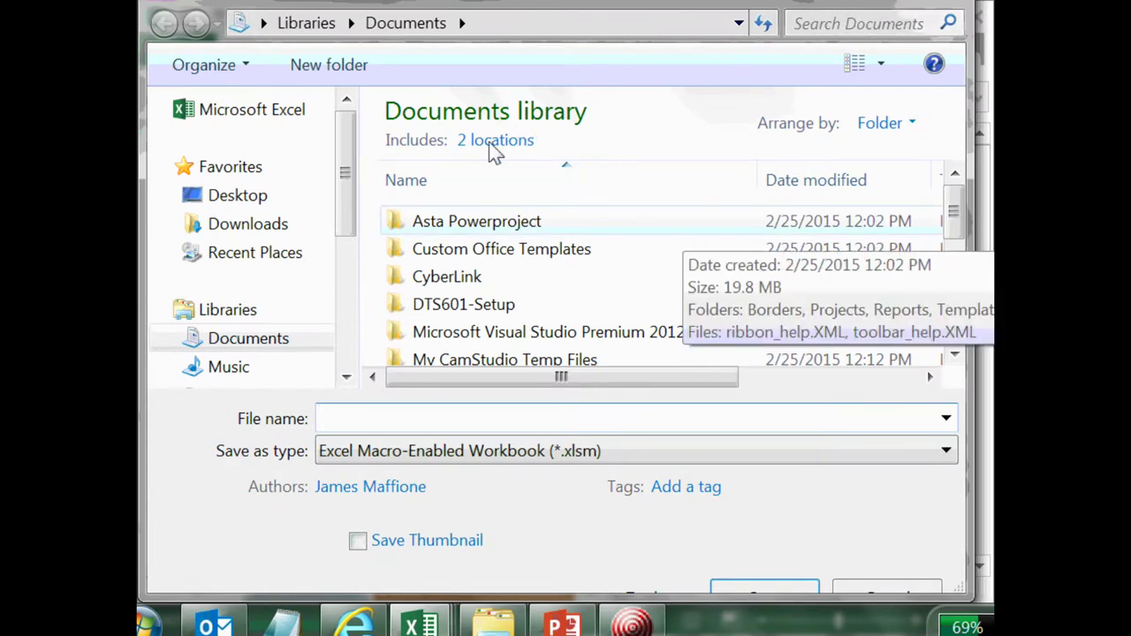
type("VOI Example")
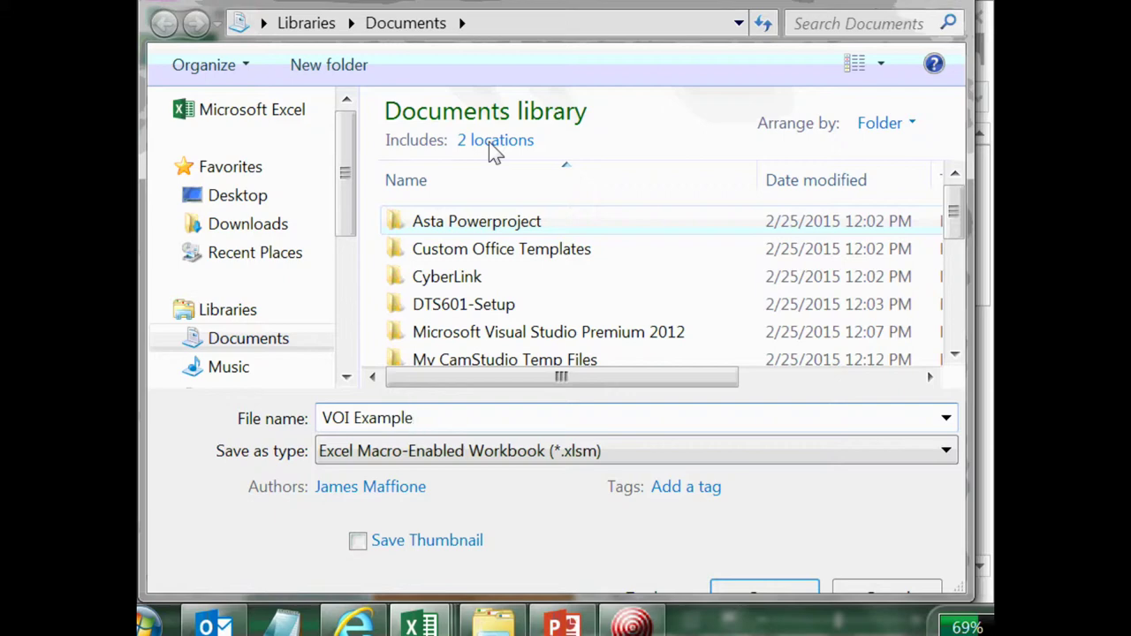
type(".xlsm")
key("Return")
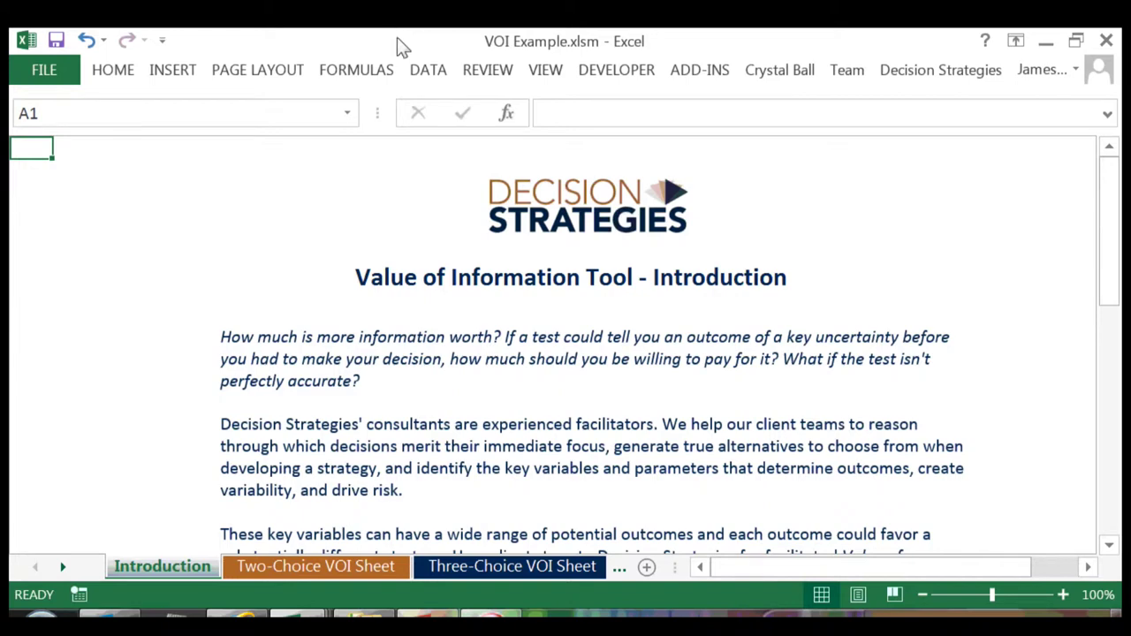
On the Two-Choice VOI Sheet, enter "Drill Well?" as the name of the decision
key("ctrl+Page_Down")
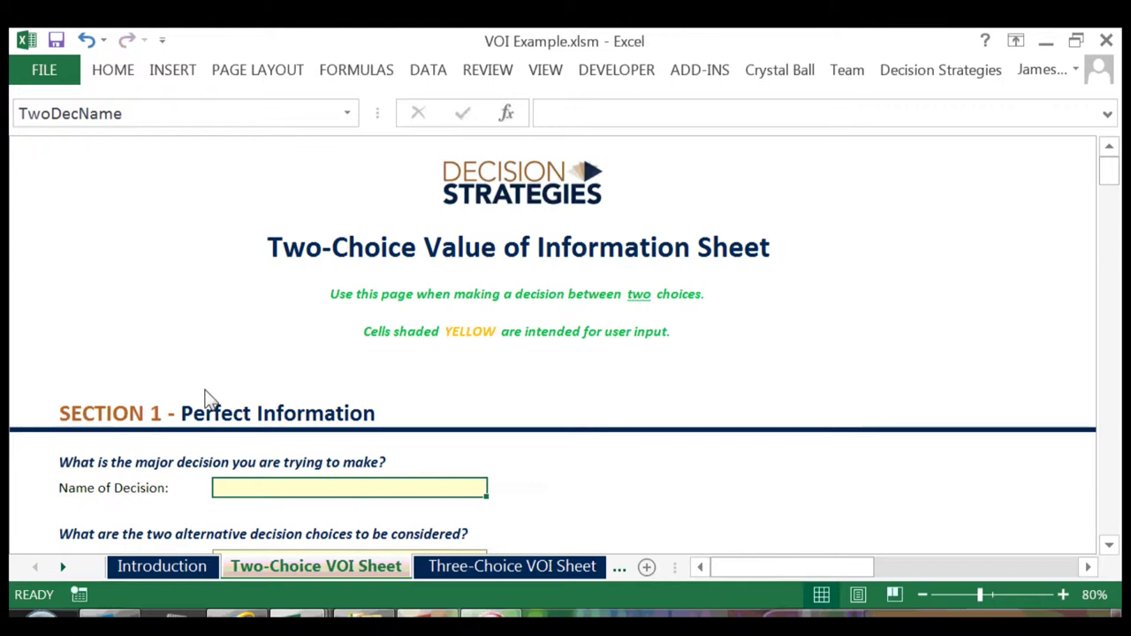
scroll(309, 351, "down", 3)
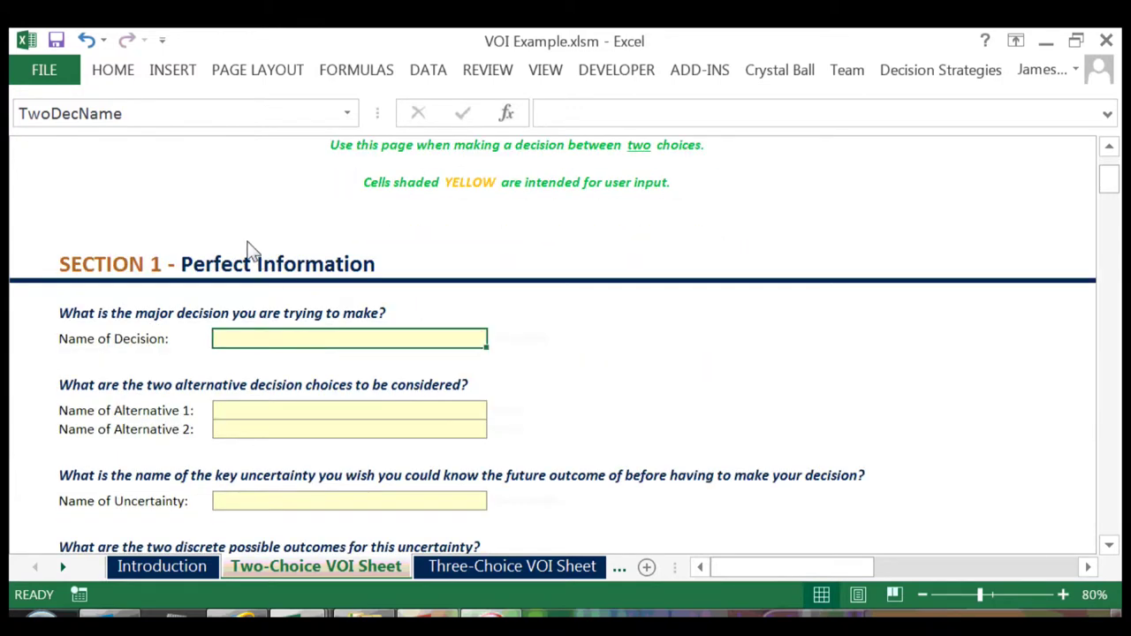
type("Drill W")
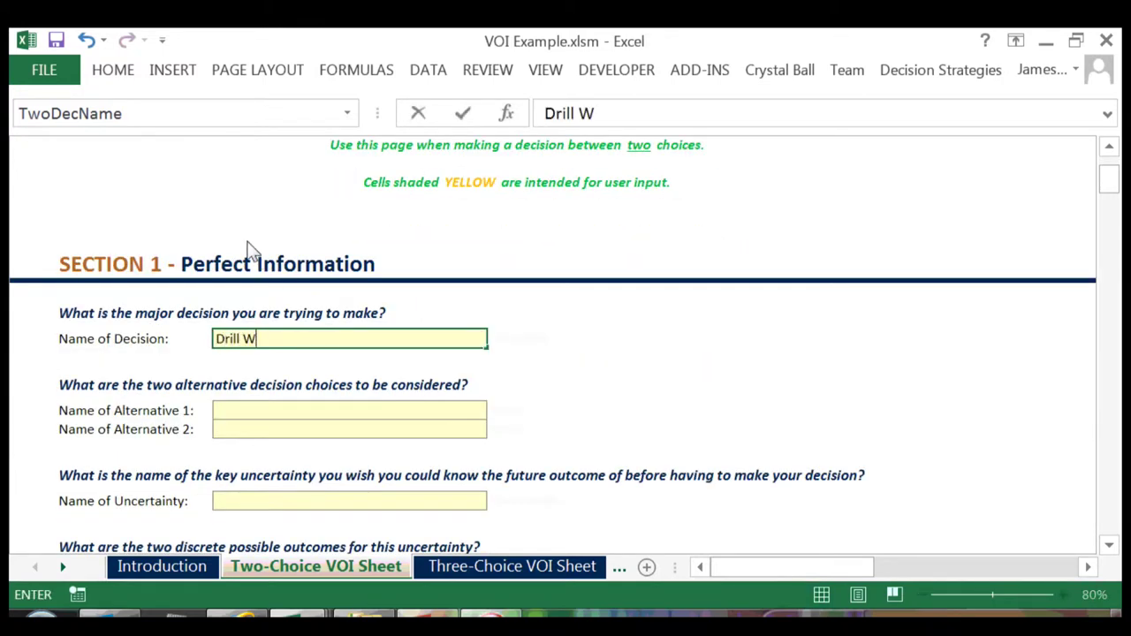
type("ell?")
key("Return")
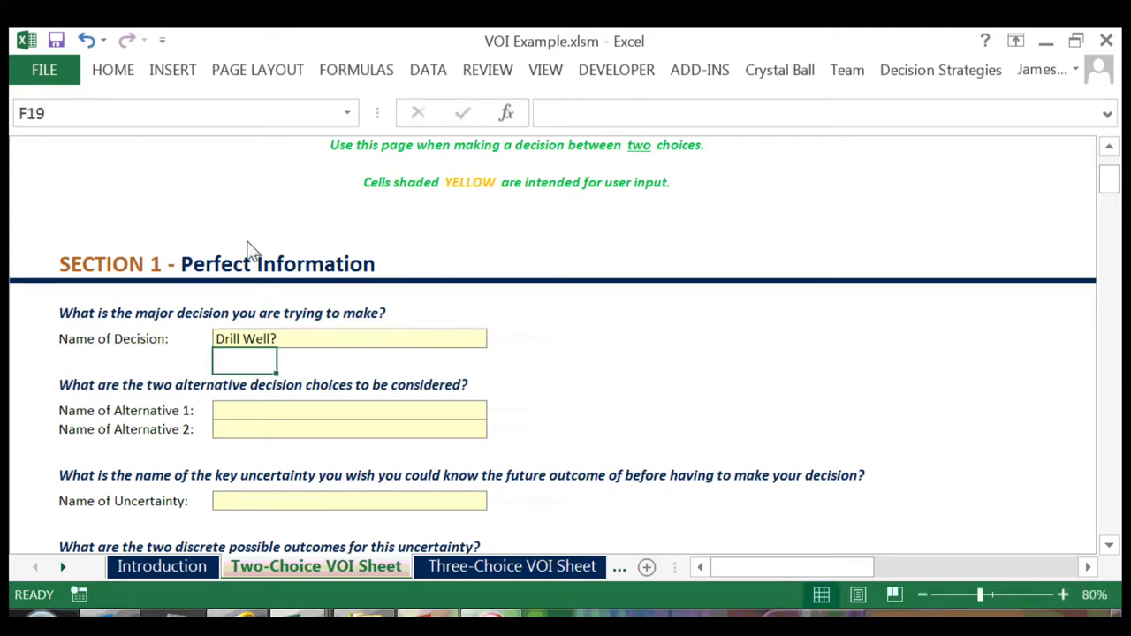
Name Alternative 1 "Drill Well" and Alternative 2 "Don't Drill Well"
key("Down")
key("Down")
key("Down")
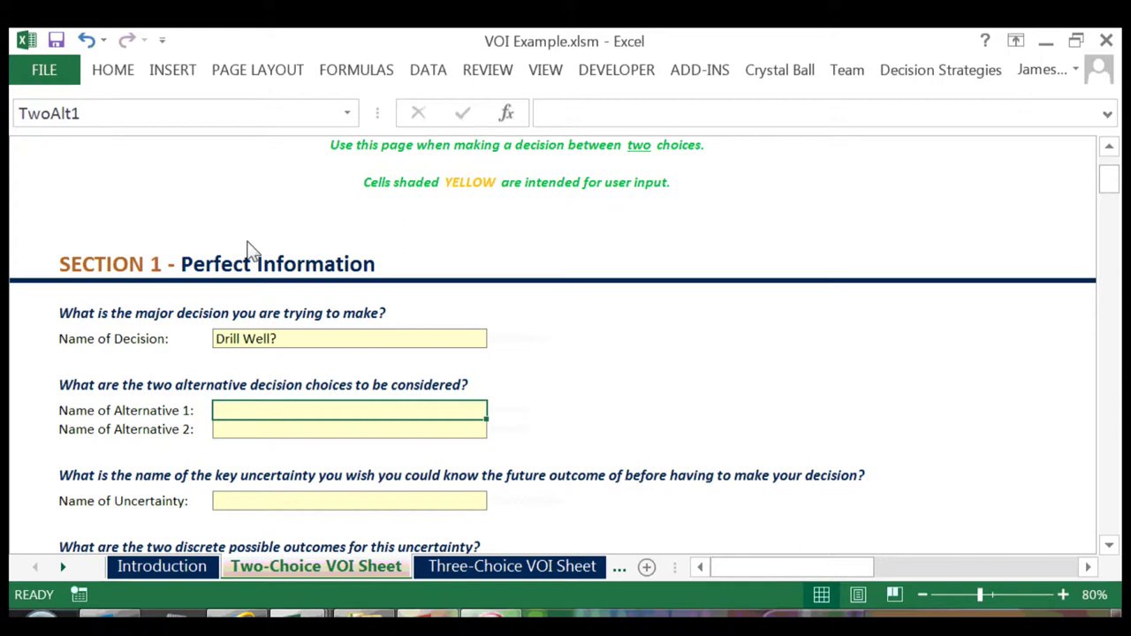
type("DR")
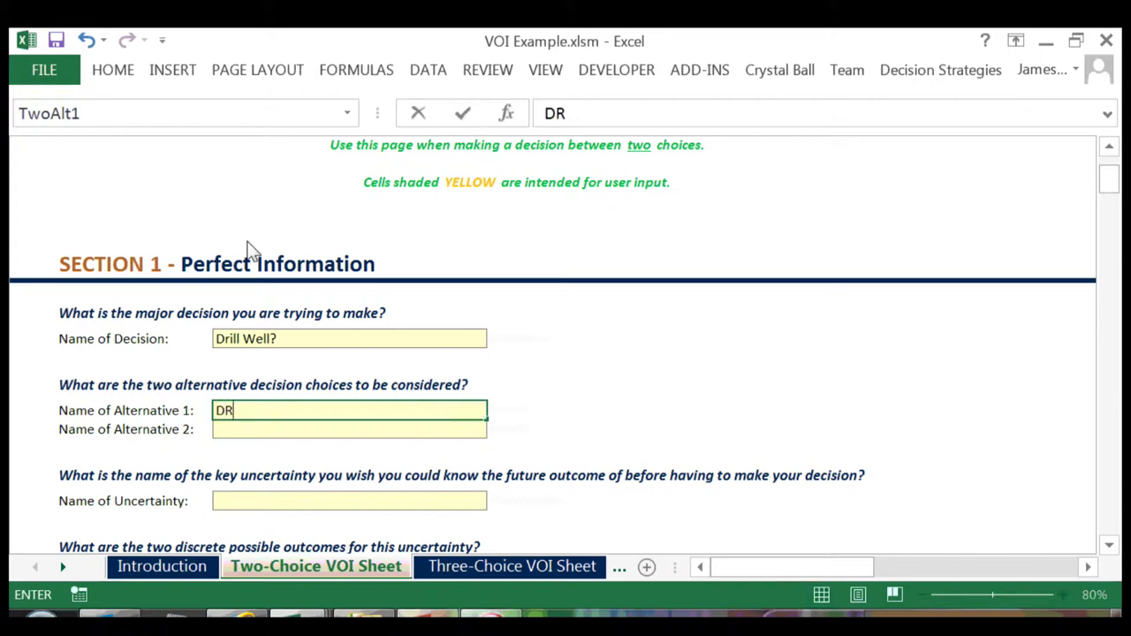
key("BackSpace")
type("rill Well")
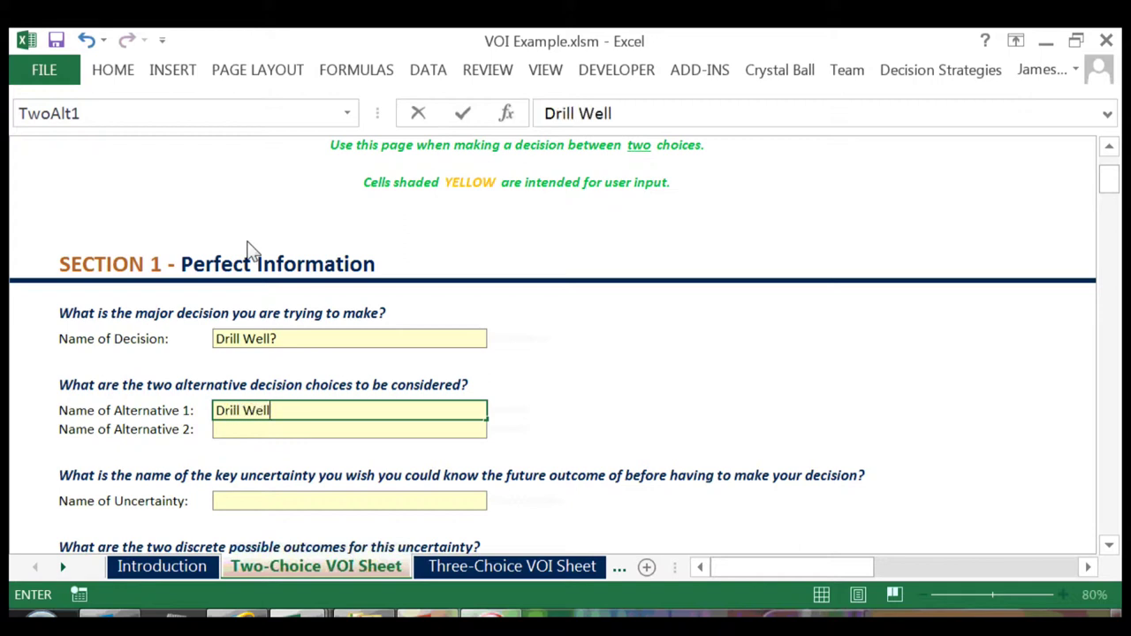
key("Return")
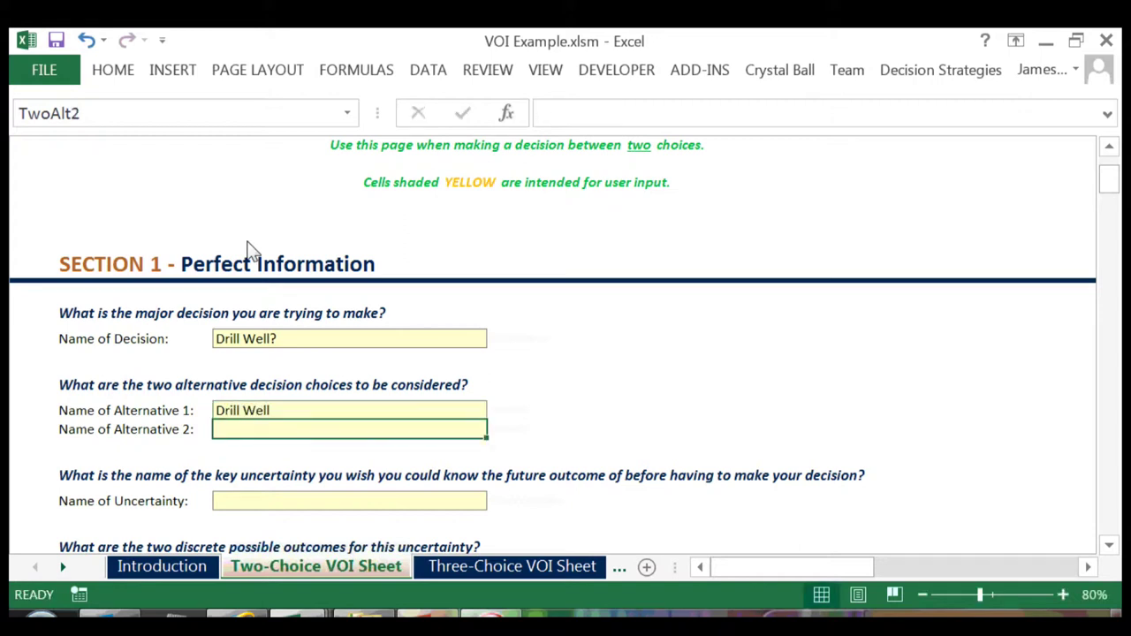
type("Don't ")
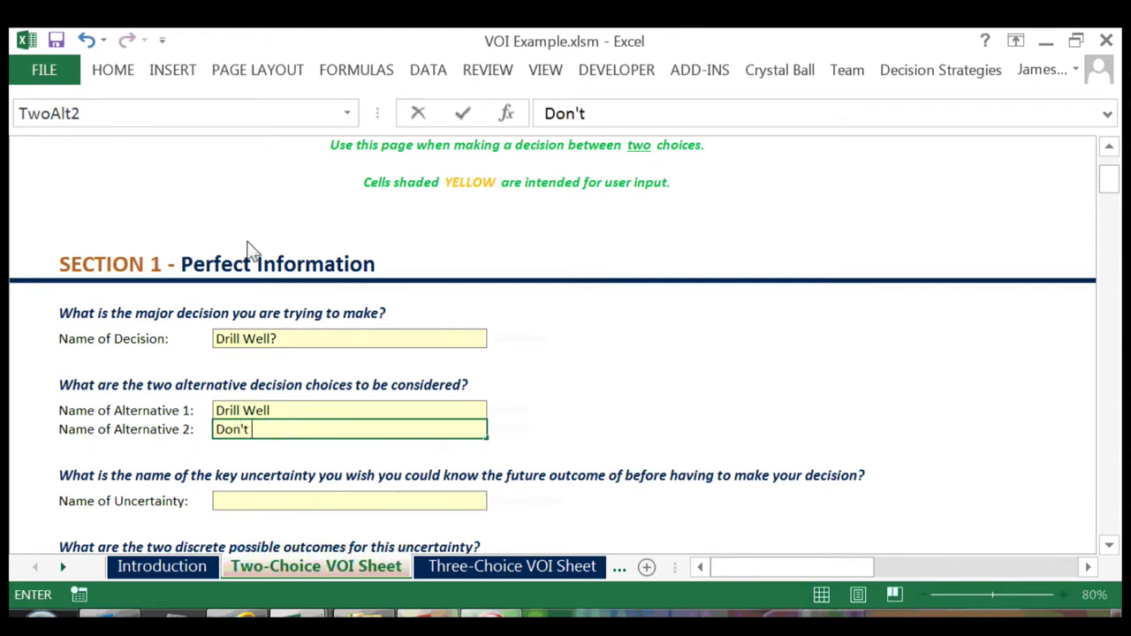
type("Drill Well")
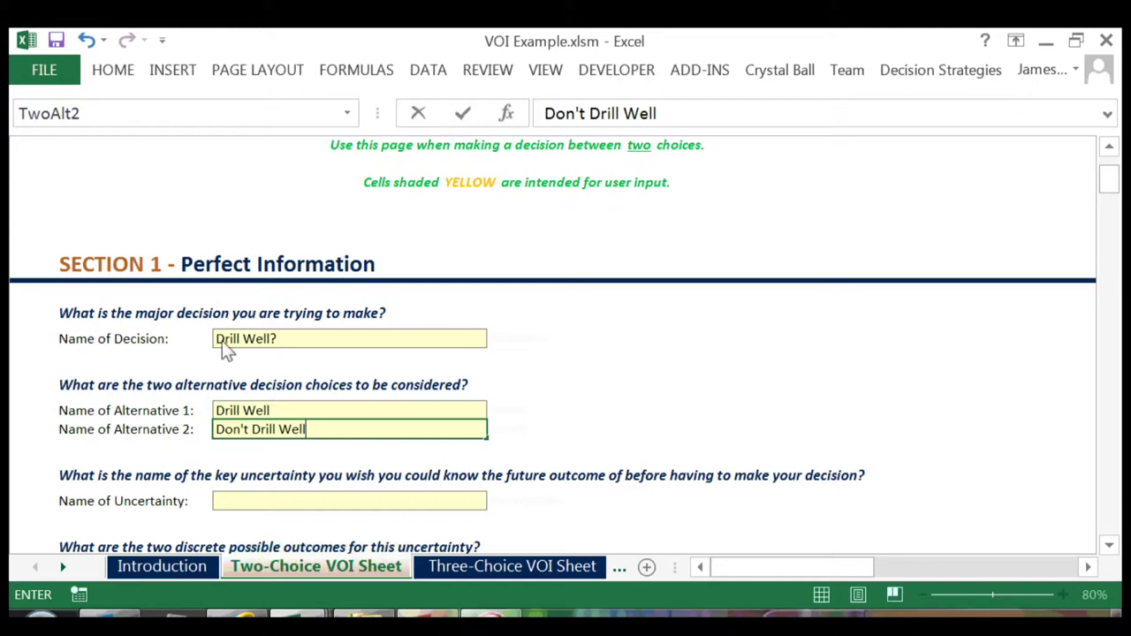
key("Return")
Enter "Hydrocarbons Present?" as the name of the key uncertainty
scroll(212, 349, "down", 1)
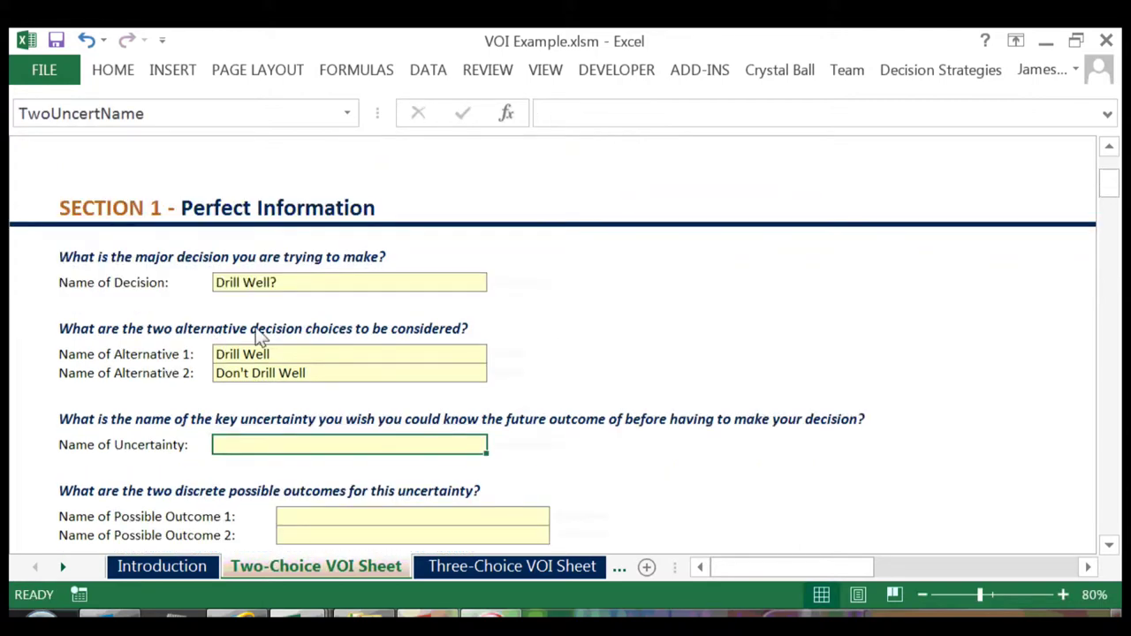
scroll(255, 326, "down", 1)
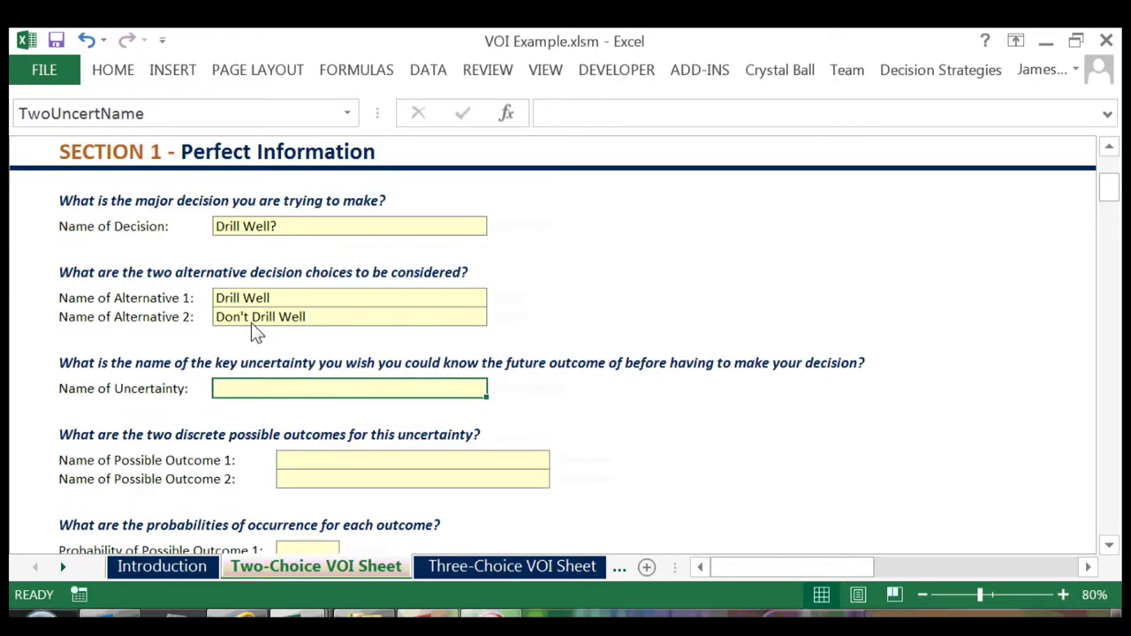
type("Hydr")
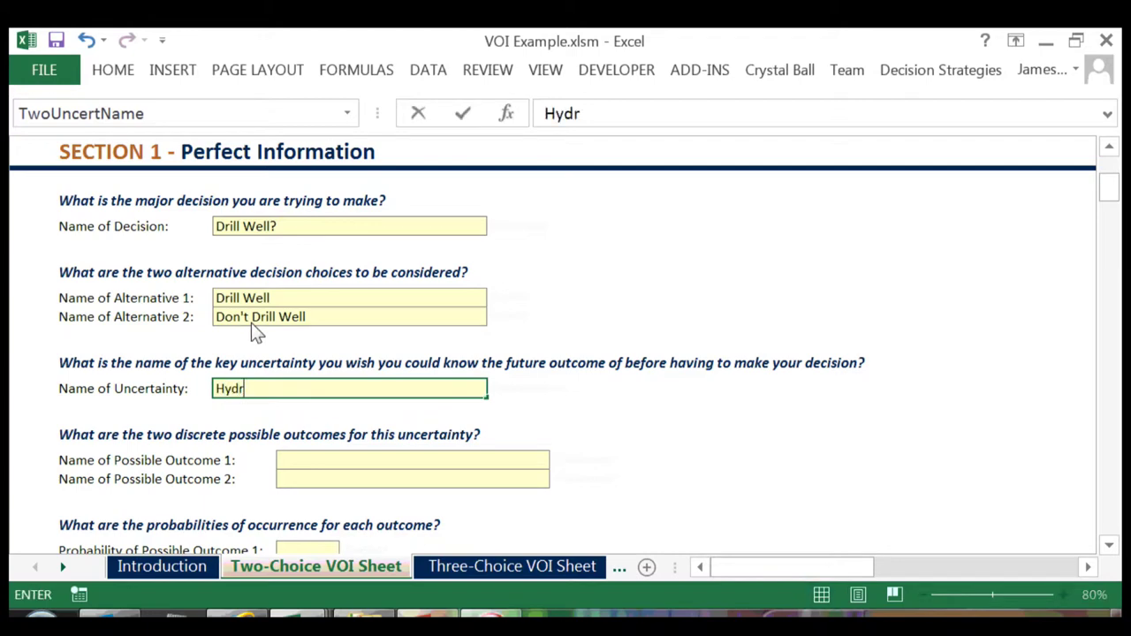
type("ocarbons ")
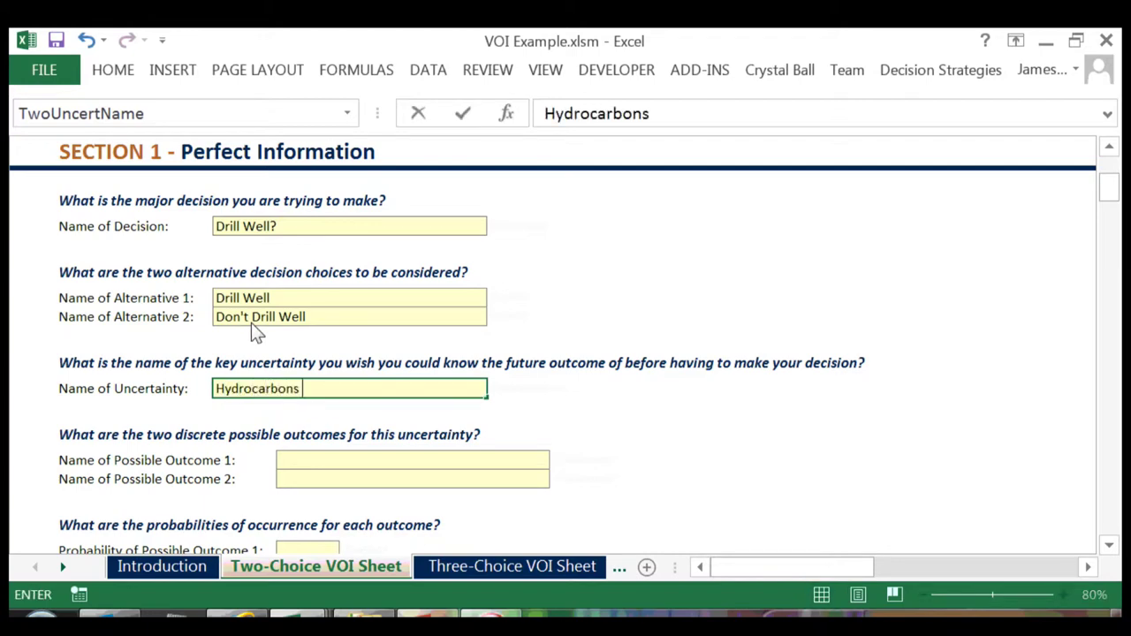
type("Present")
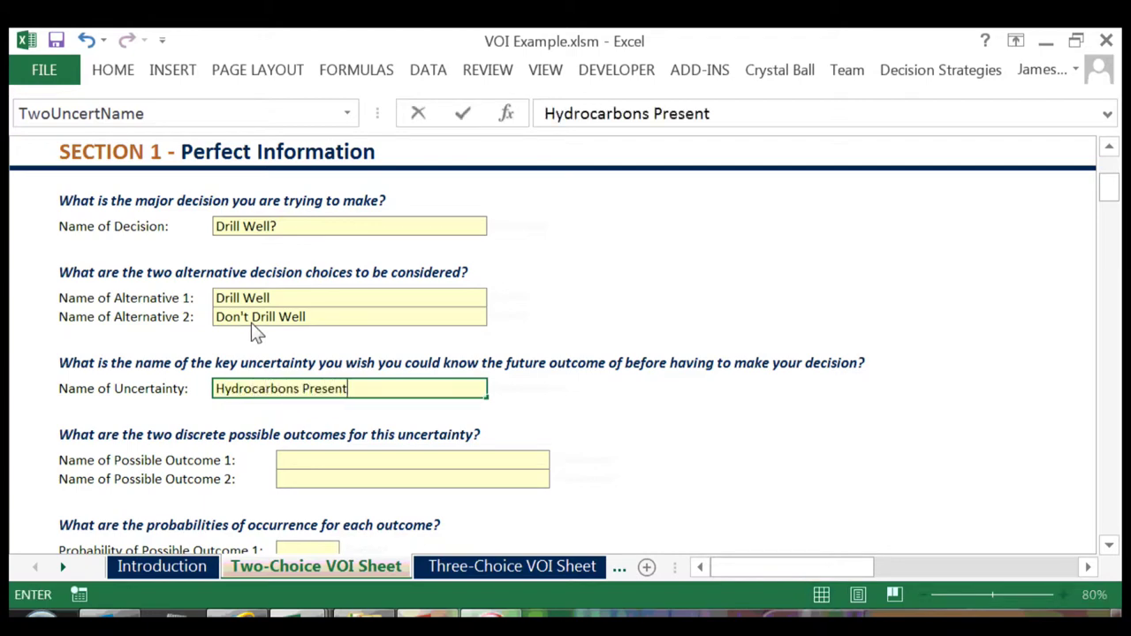
type("?")
key("Return")
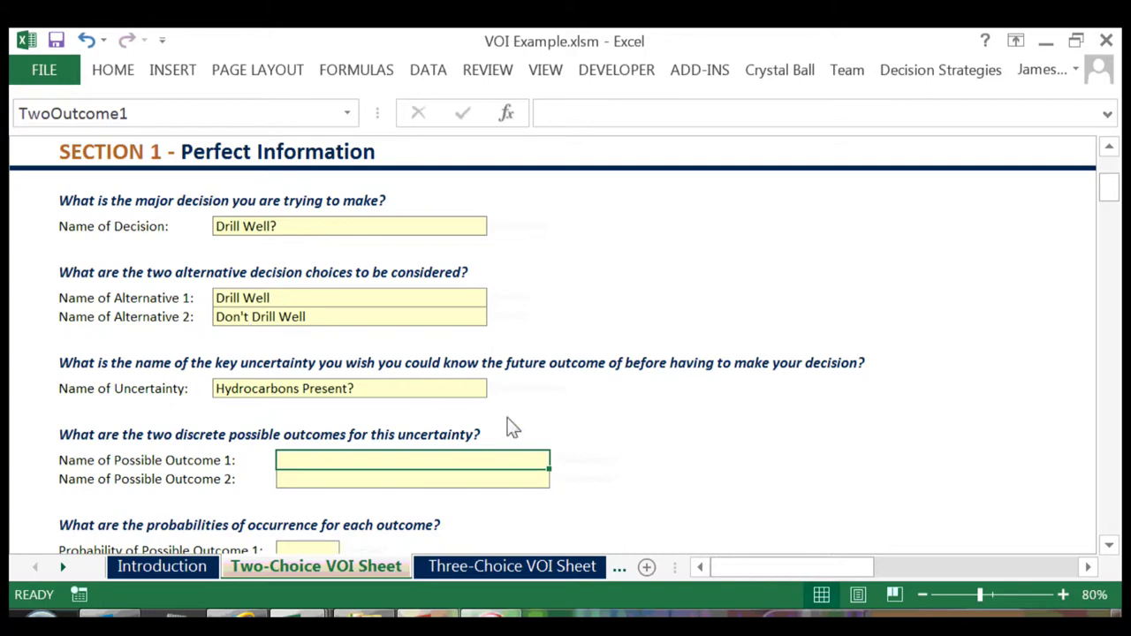
Name Possible Outcome 1 "Hydrocarbons Present" and Possible Outcome 2 "No Hydrocarbons Present"
type("Hydro")
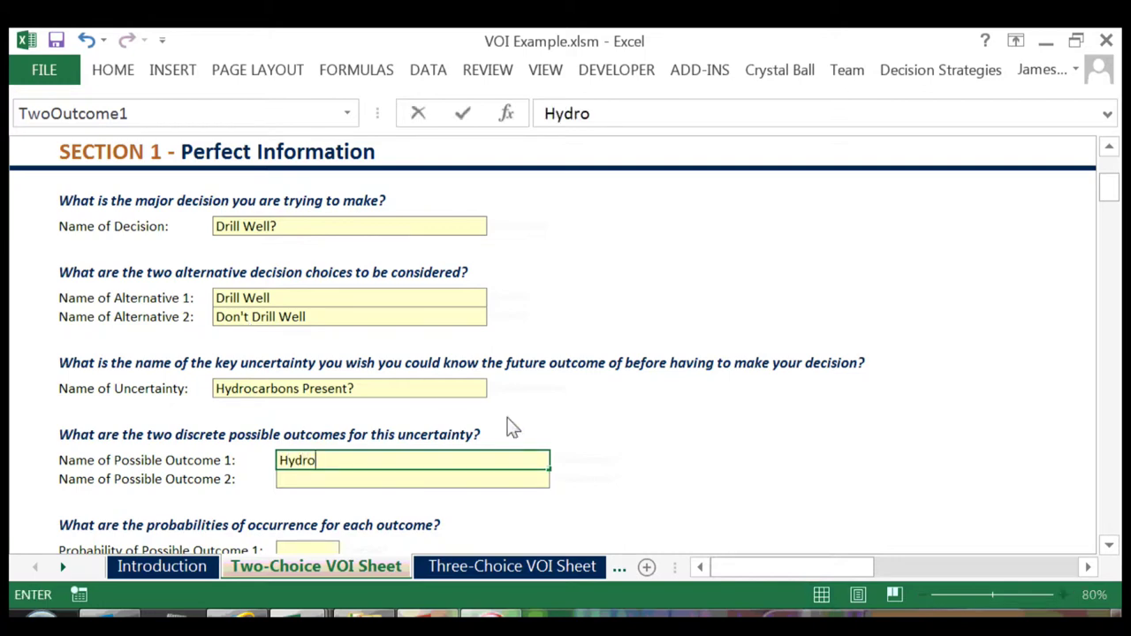
type("carbons")
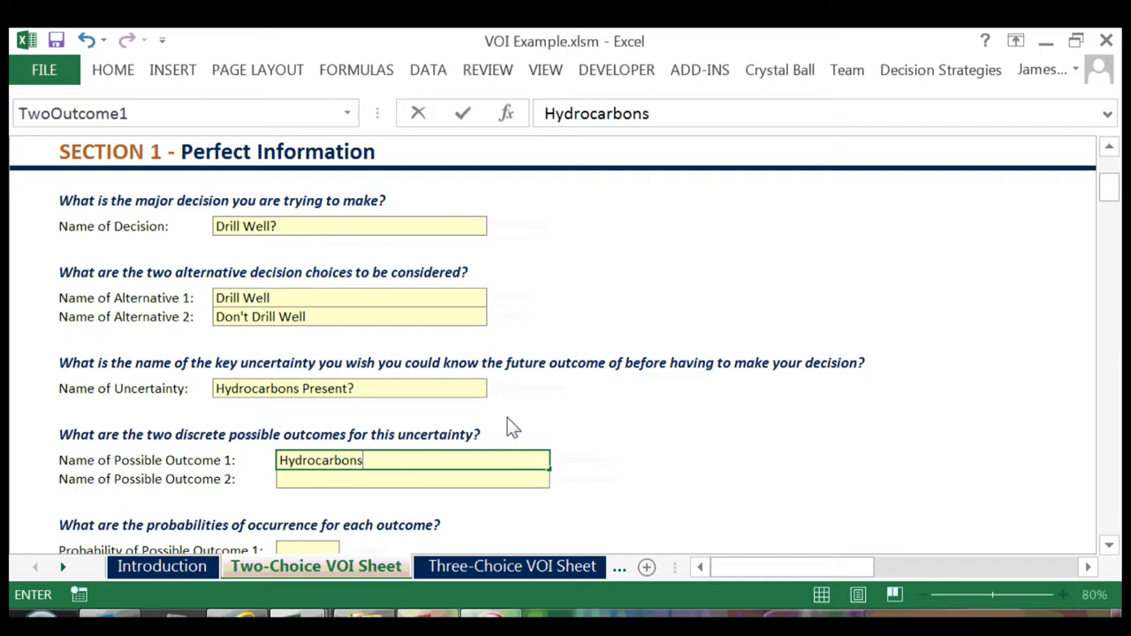
type(" Present")
key("Return")
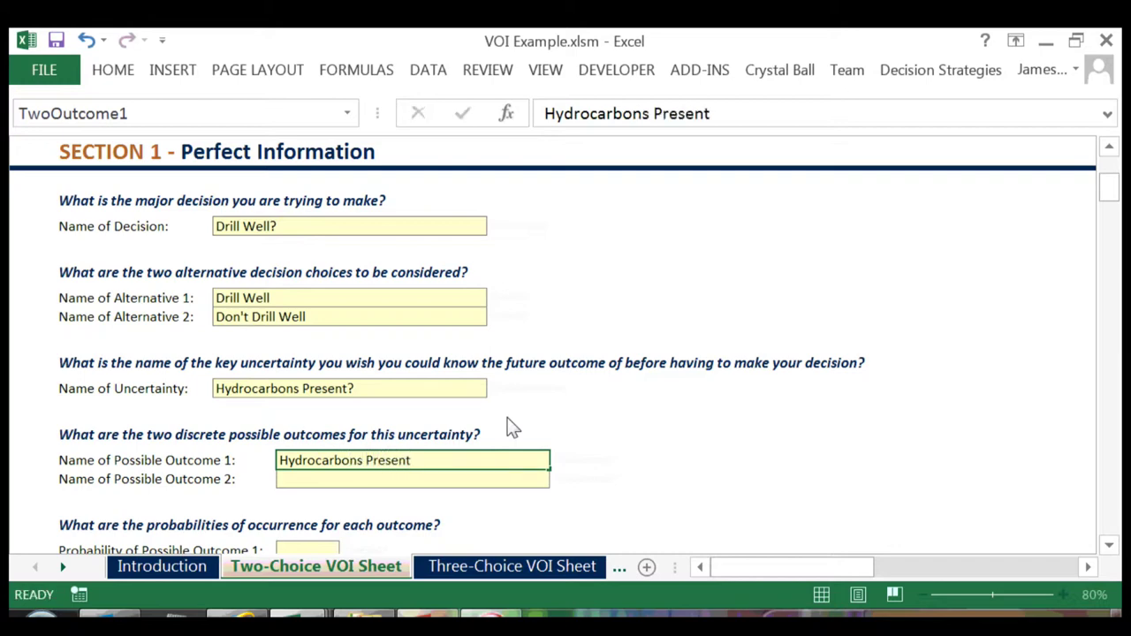
type("No")
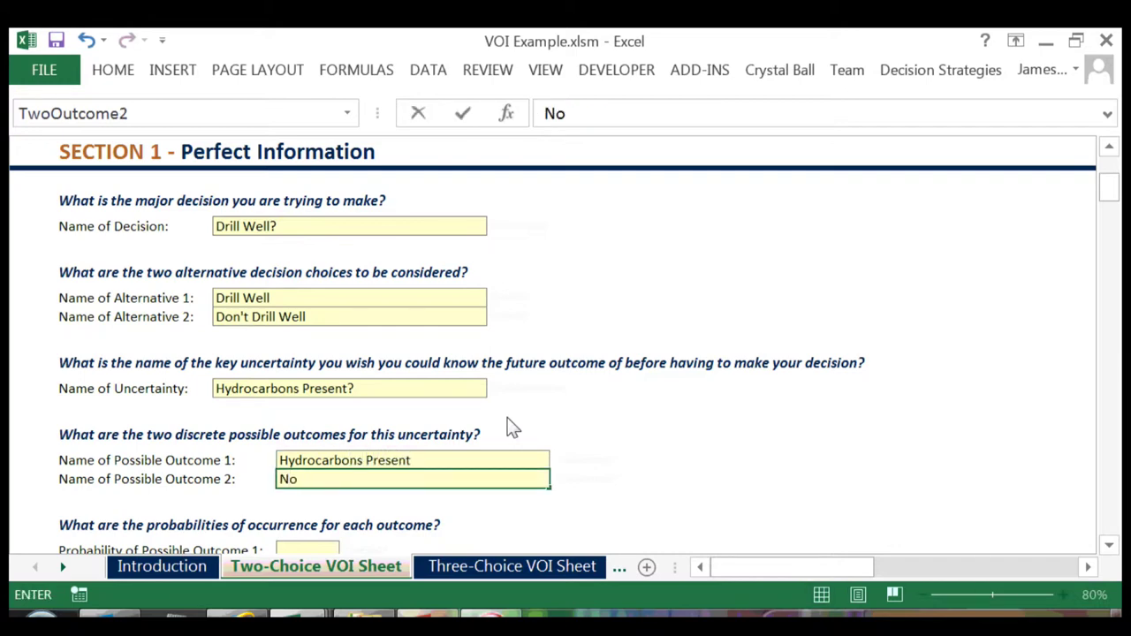
type(" Hydrocarbon")
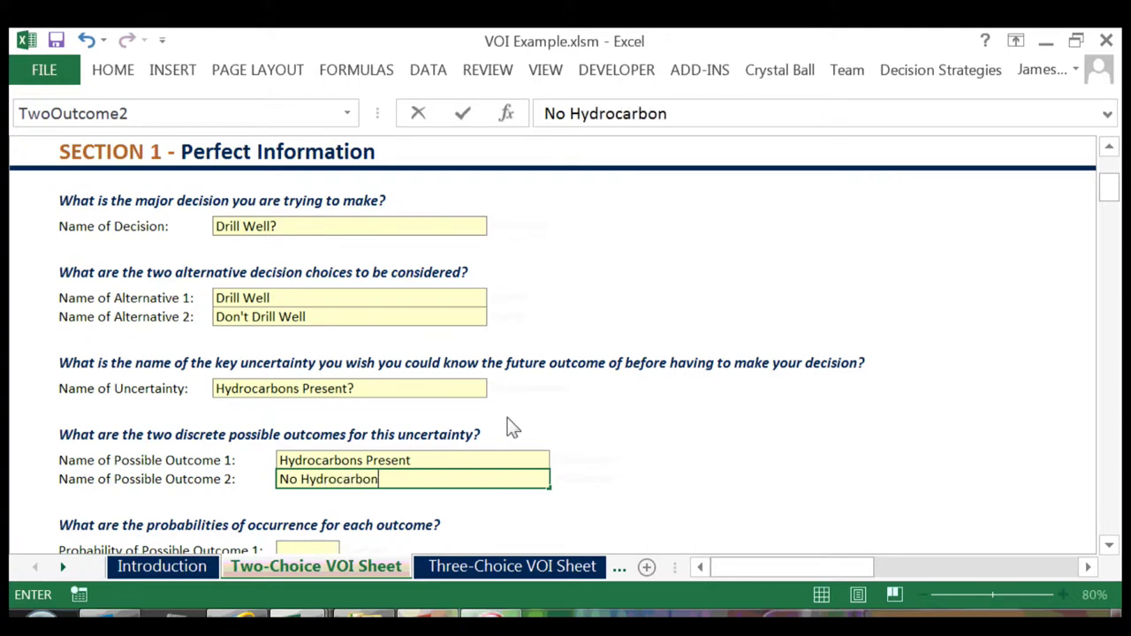
type("s Present")
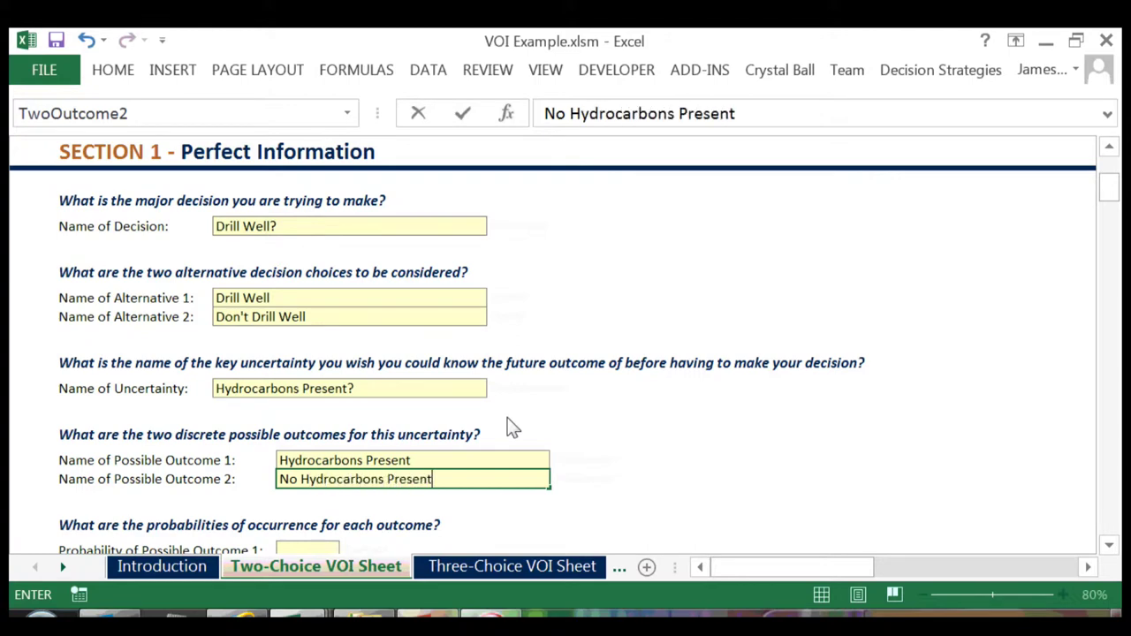
scroll(495, 312, "down", 3)
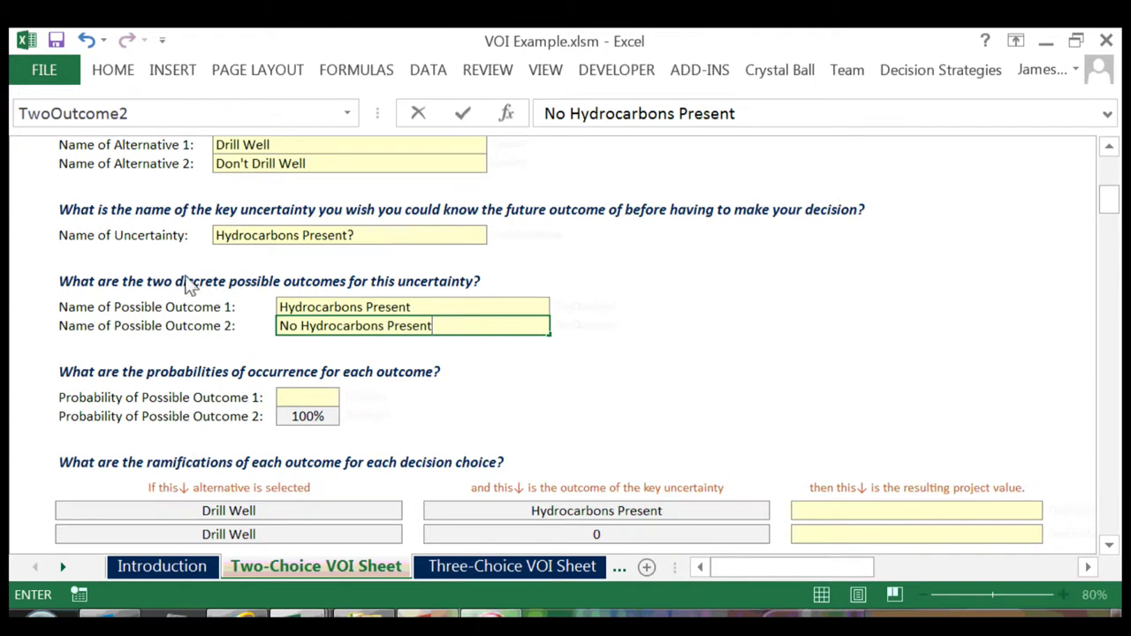
key("Return")
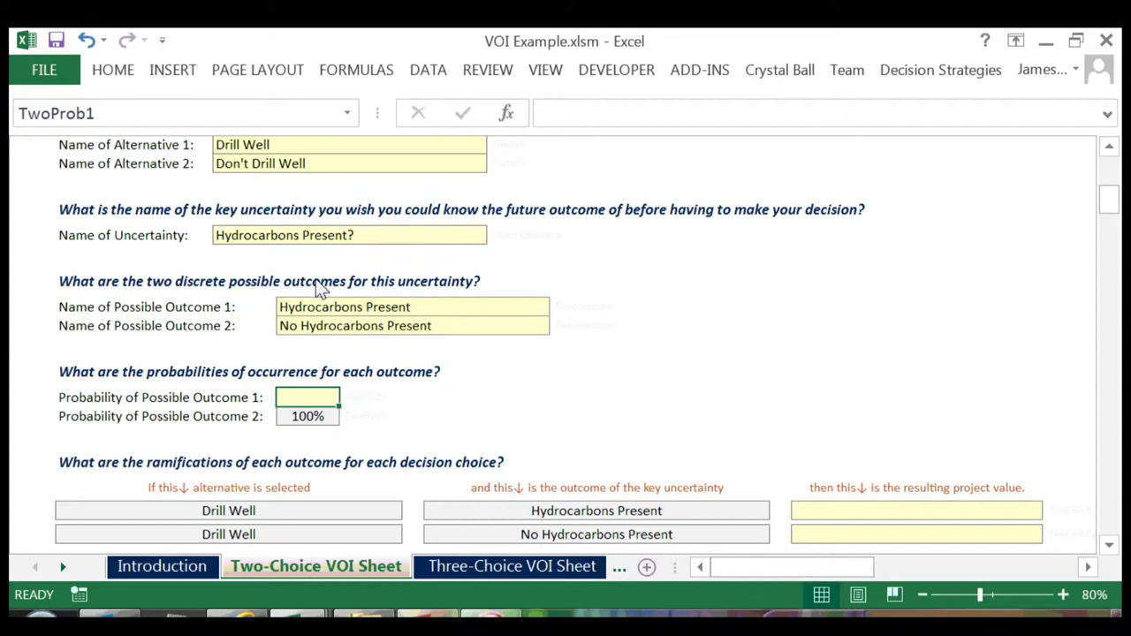
Set the probability of Possible Outcome 1 to 60% and go to the first row of the ramifications table
type("60")
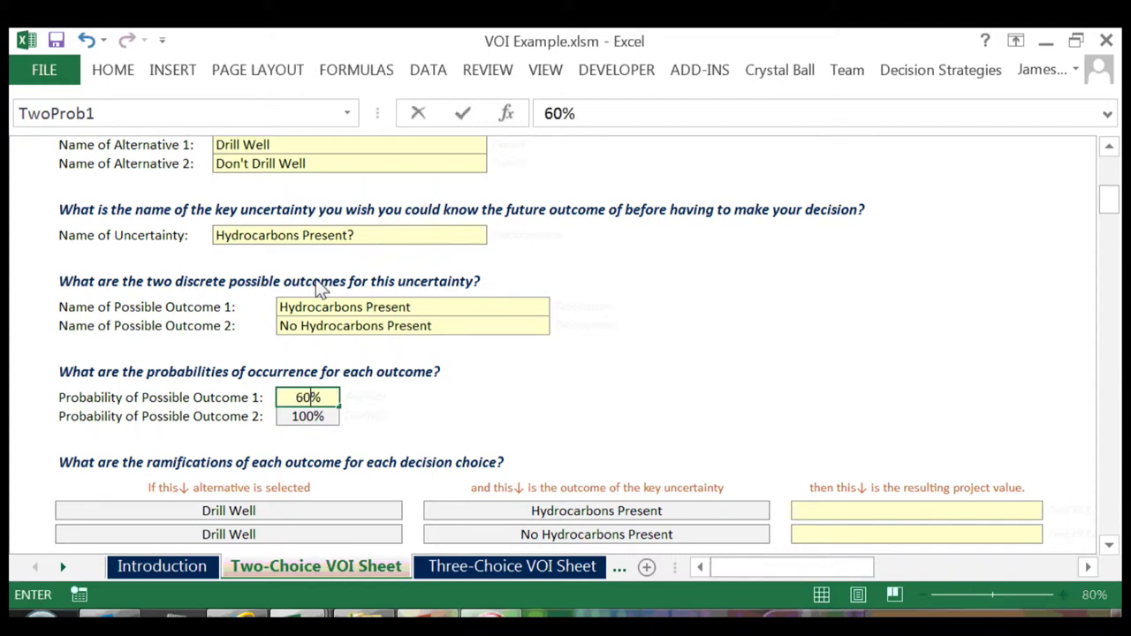
key("Return")
scroll(336, 272, "down", 2)
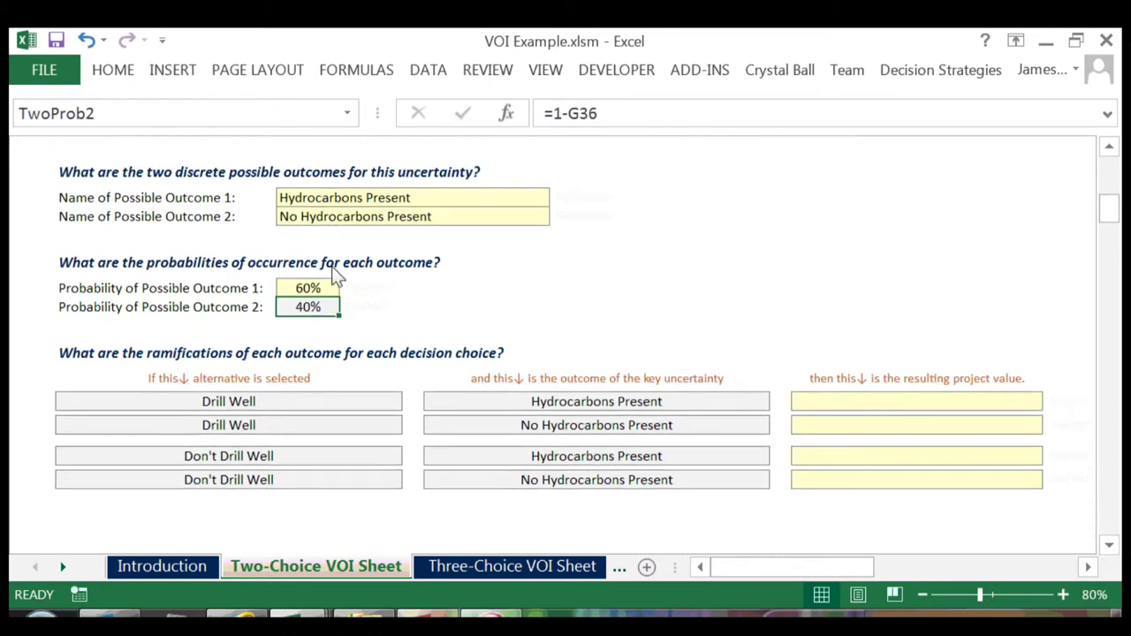
scroll(336, 272, "down", 1)
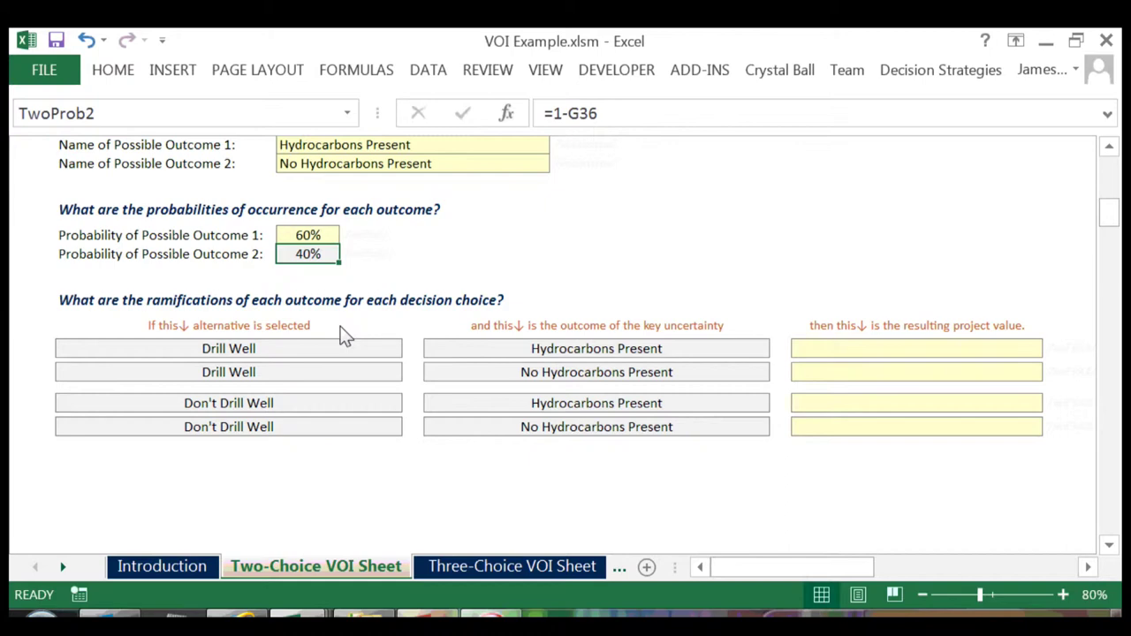
key("Return")
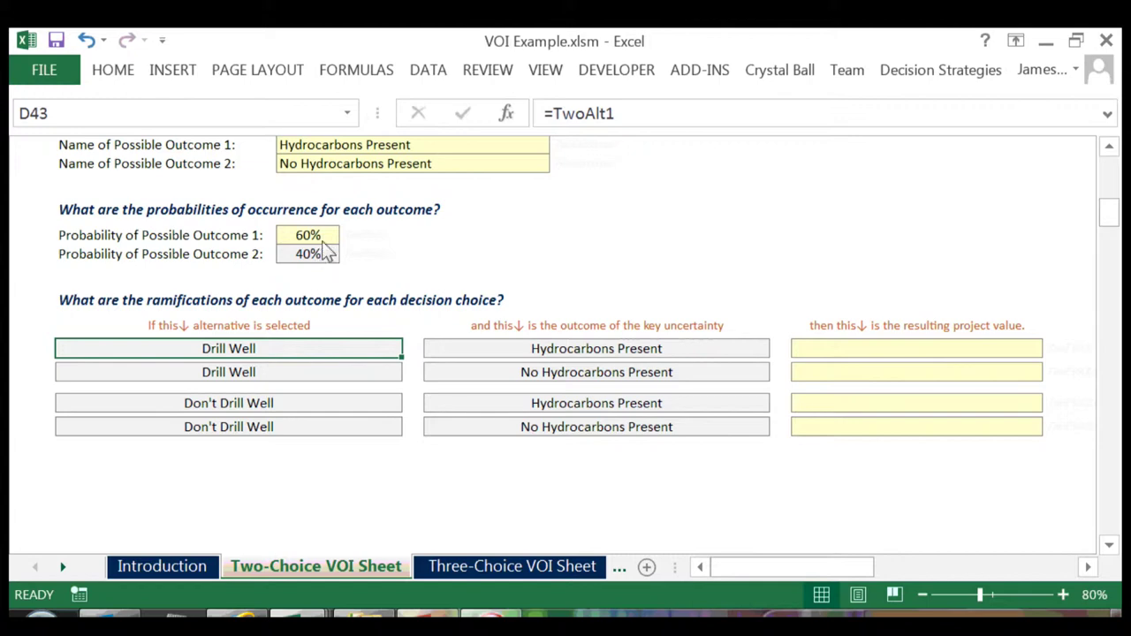
Enter 10 as the resulting project value for Drill Well with Hydrocarbons Present
key("Tab")
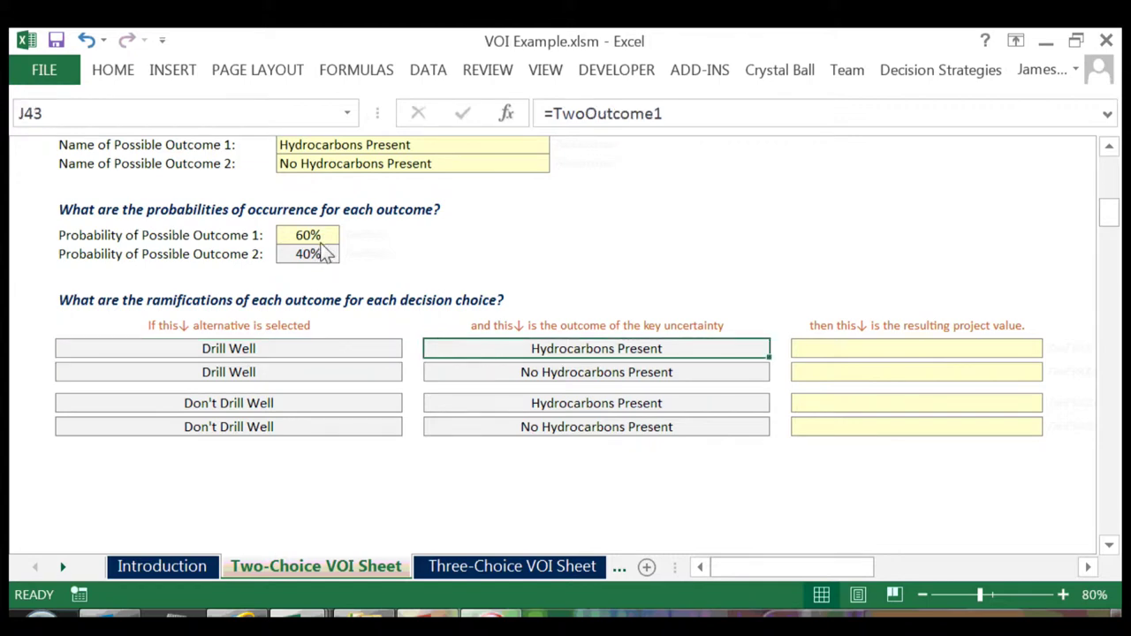
key("Tab")
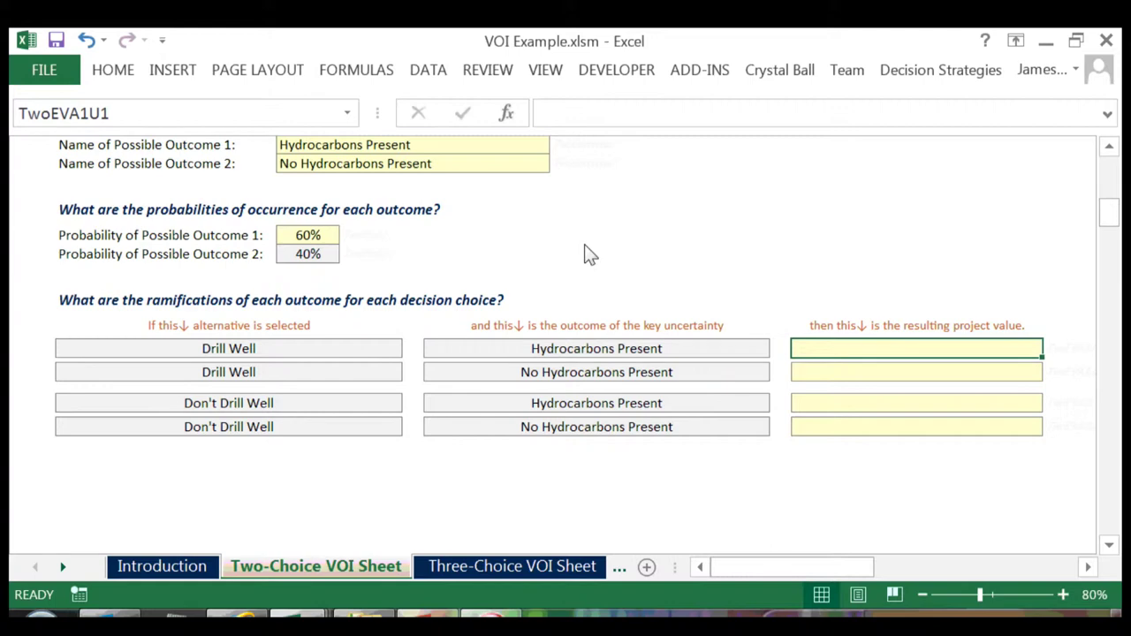
type("10")
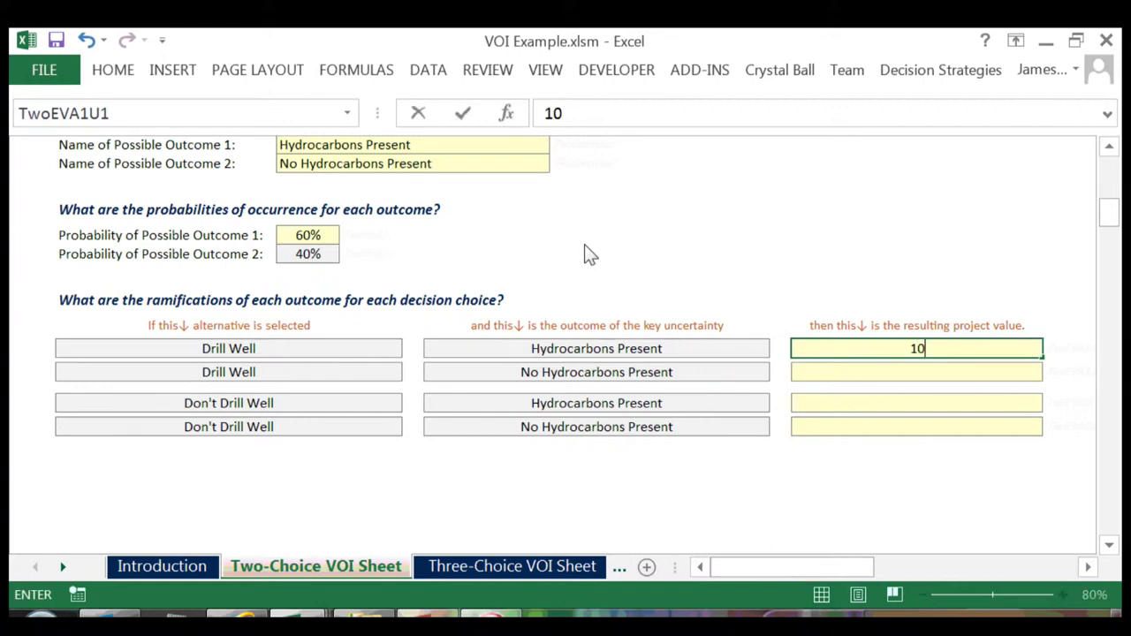
key("Return")
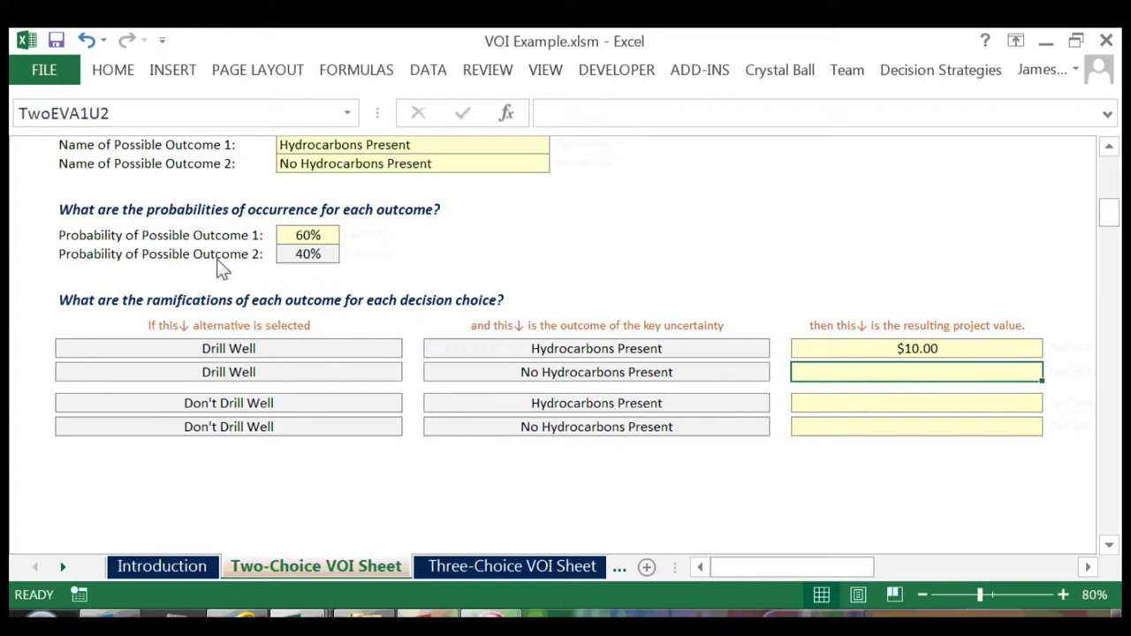
Enter -4 as the resulting project value for Drill Well with No Hydrocarbons Present
key("Left")
key("Left")
key("Right")
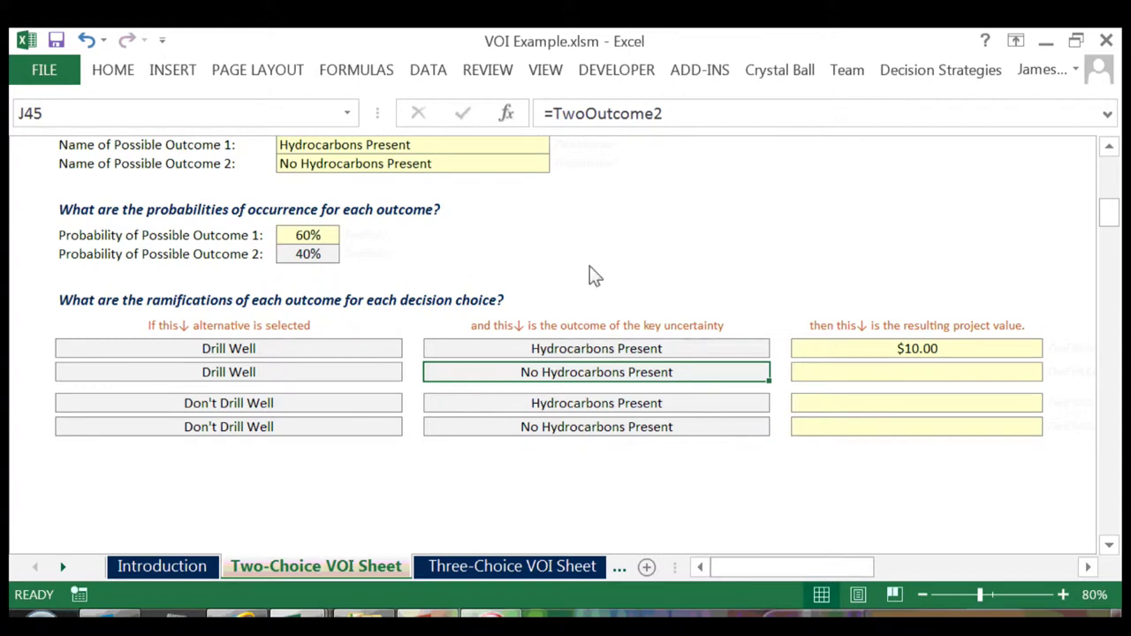
key("Right")
type("-4")
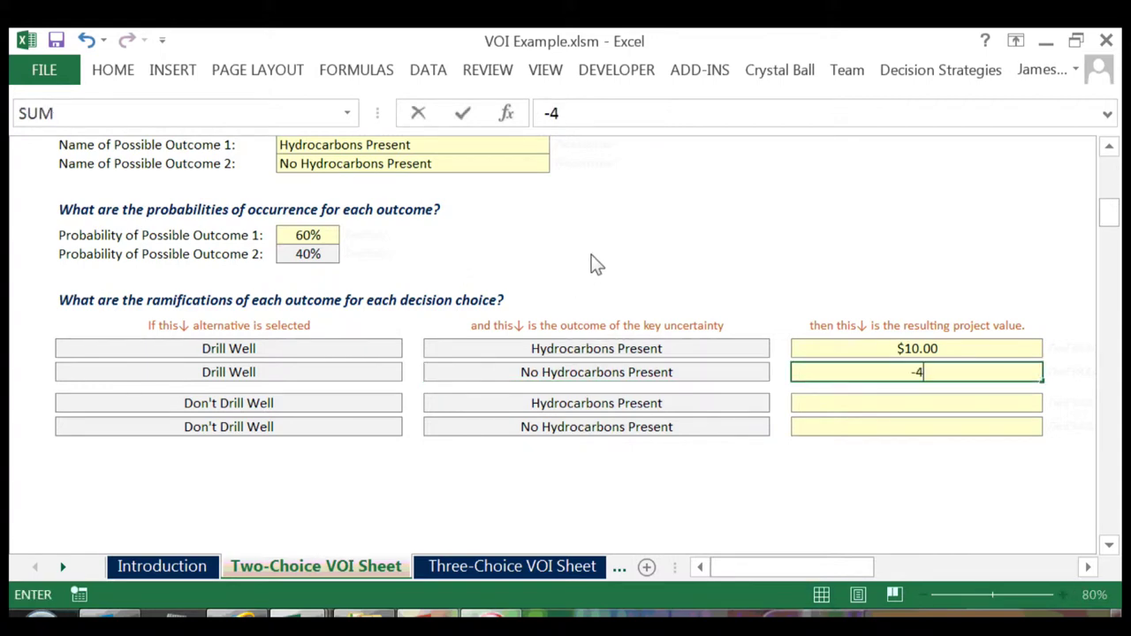
key("Return")
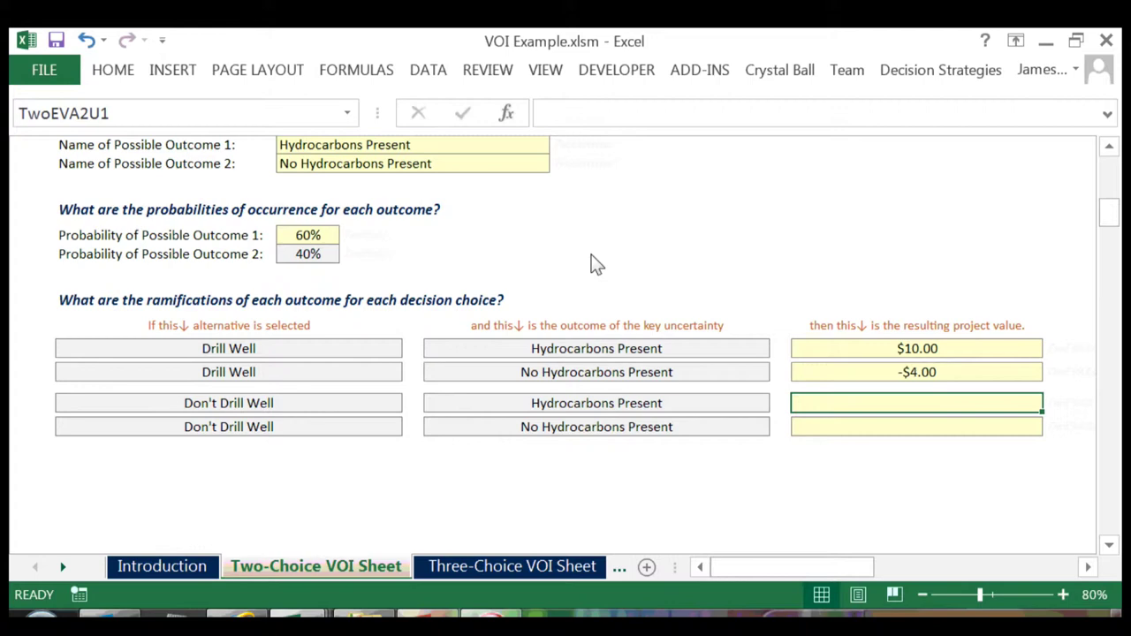
Enter 0 as the resulting project value for both outcomes of the Don't Drill Well alternative
type("0")
key("Return")
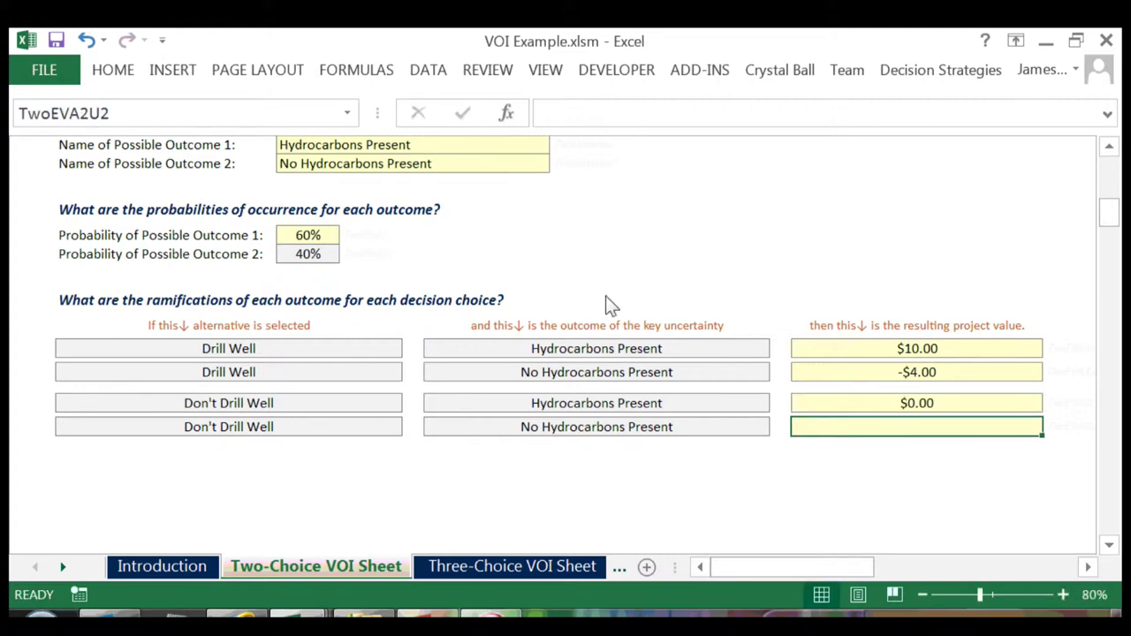
type("0")
key("Return")
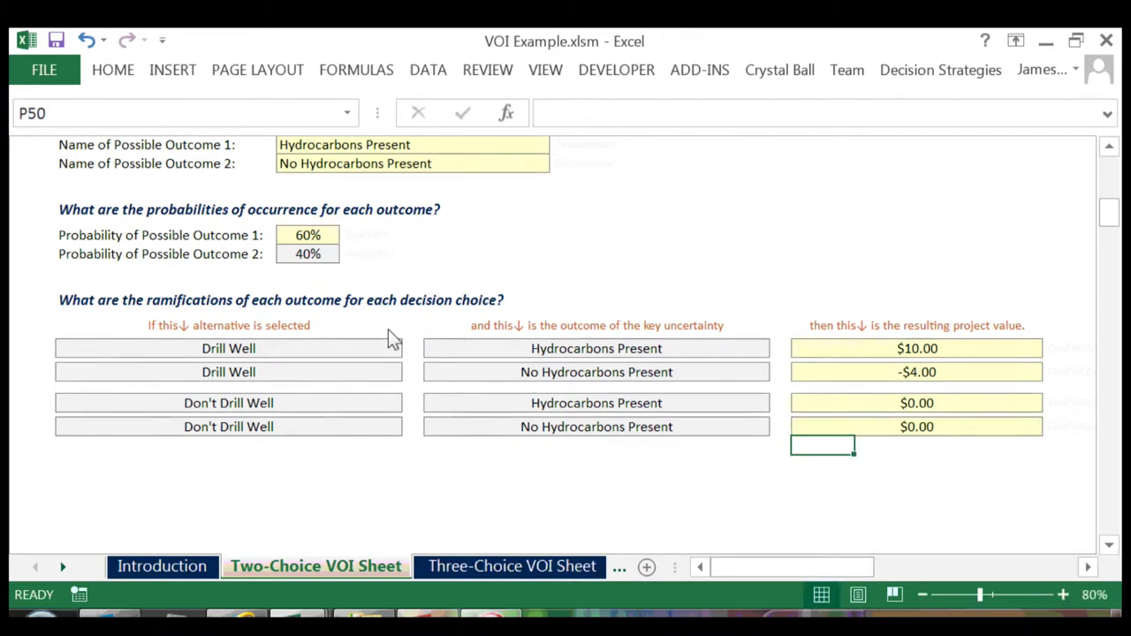
Review the decision tree below the inputs and set its manual decision override to "Drill Well"
scroll(741, 153, "down", 1)
scroll(742, 155, "down", 9)
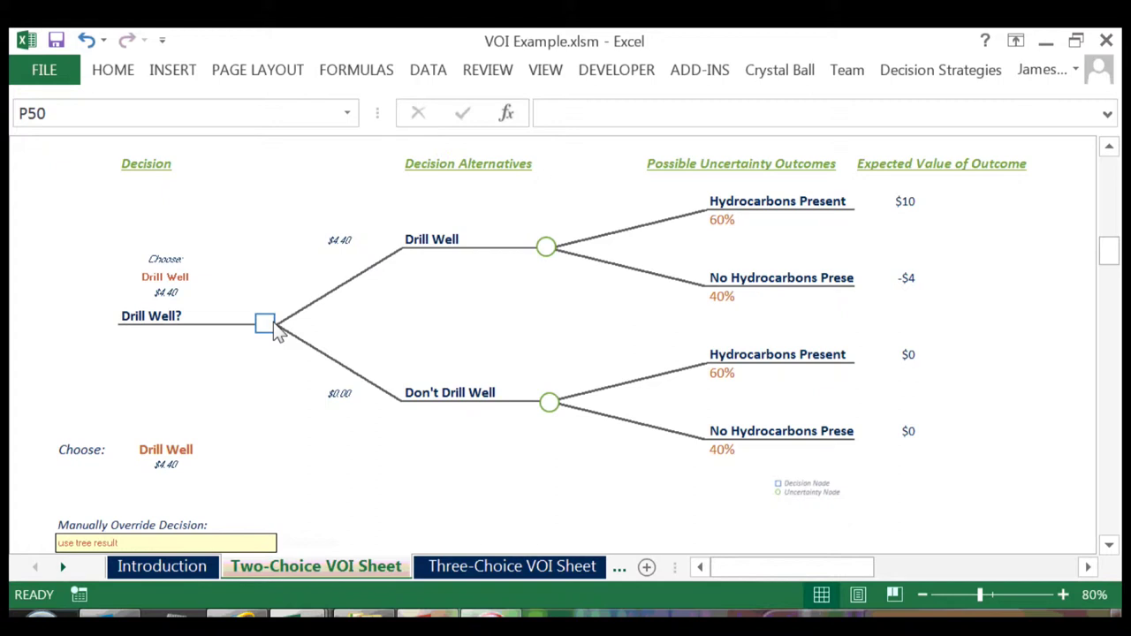
scroll(278, 332, "down", 2)
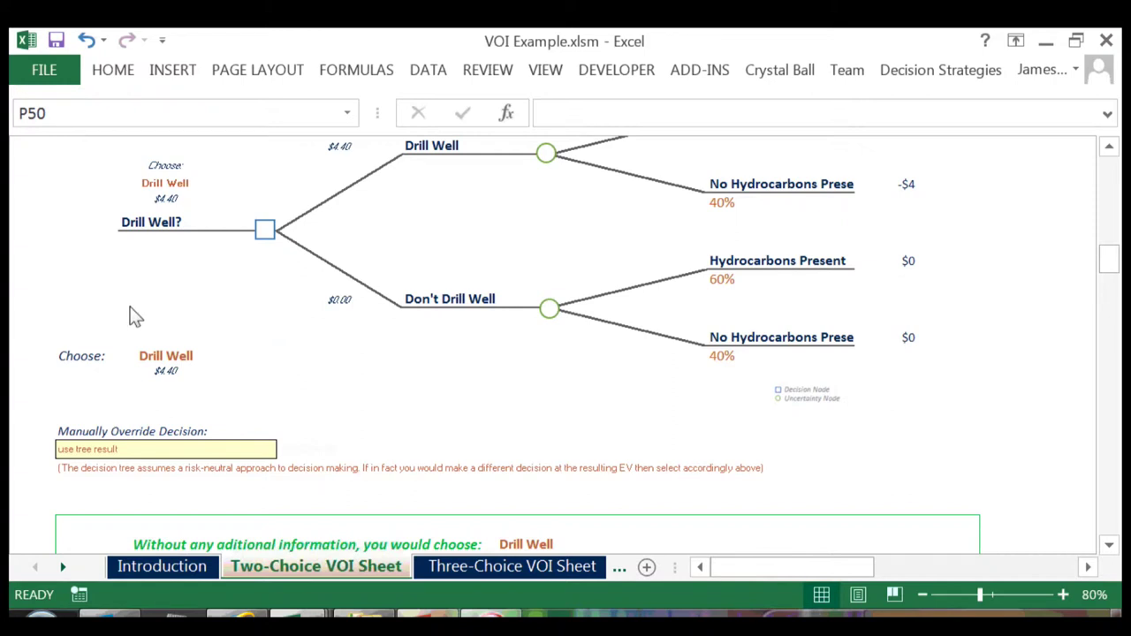
key("alt+Down")
key("Up")
key("Up")
key("Return")
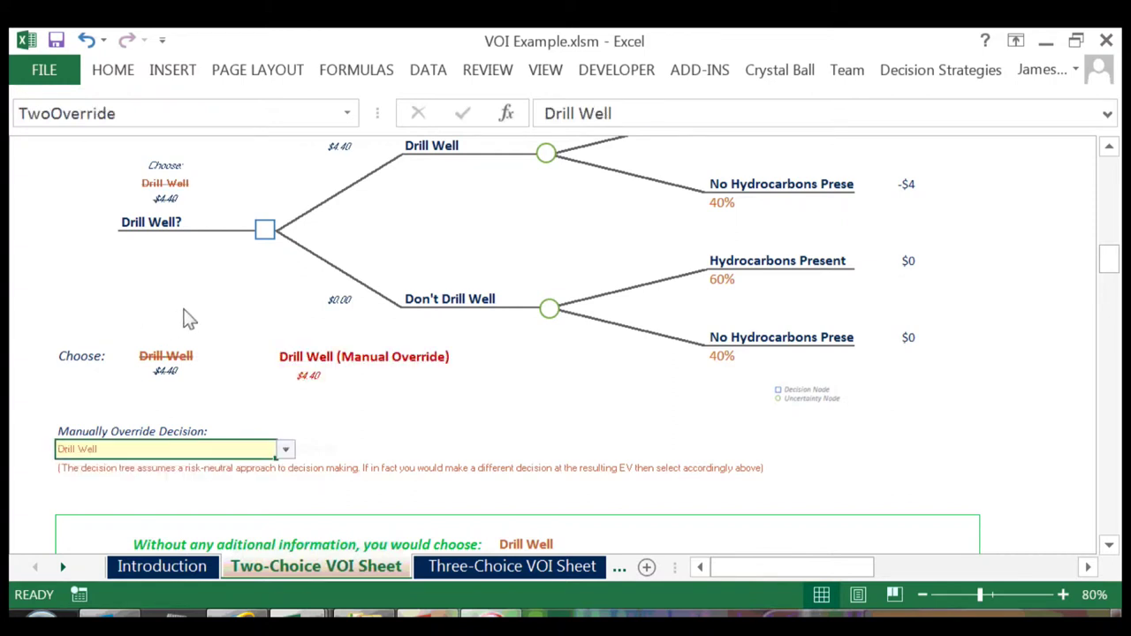
Try "Don't Drill Well" as the manual decision override and return the setting to "use tree result"
key("alt+Down")
key("Down")
key("Return")
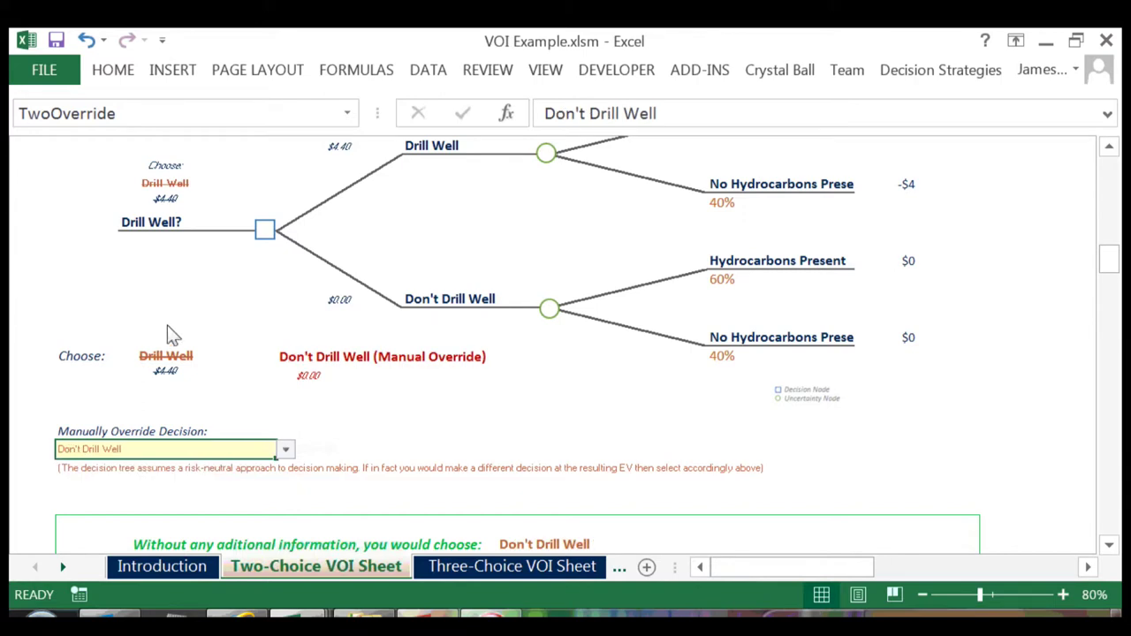
key("alt+Down")
key("Down")
key("Return")
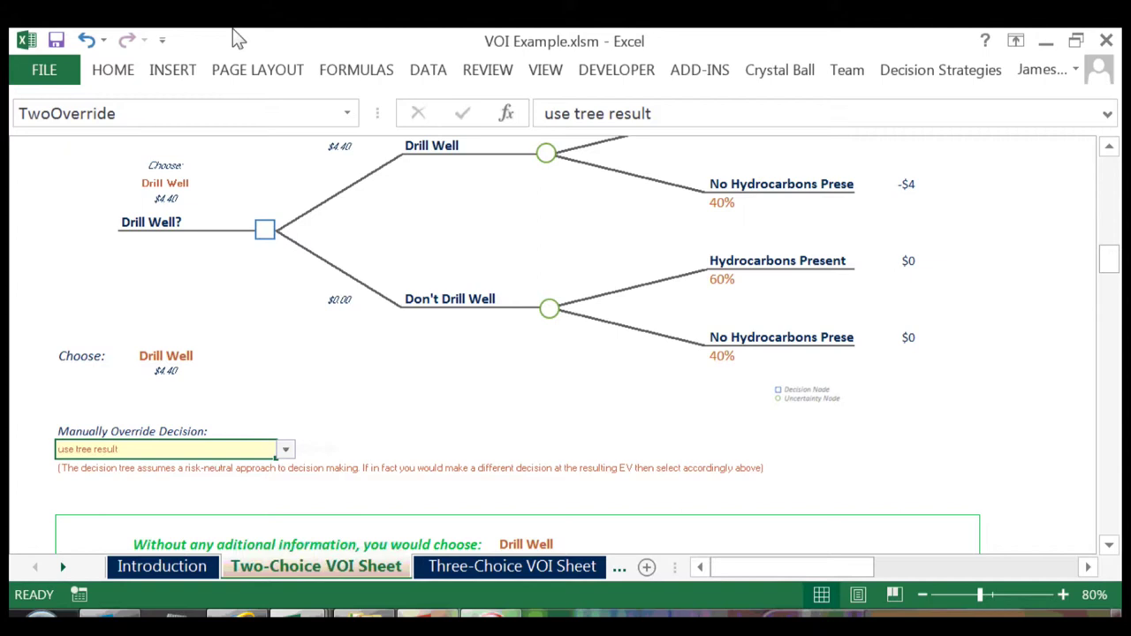
Examine the no-information result, the perfect information tree and its value, down to the conditional probabilities table in Section 2
scroll(248, 48, "down", 10)
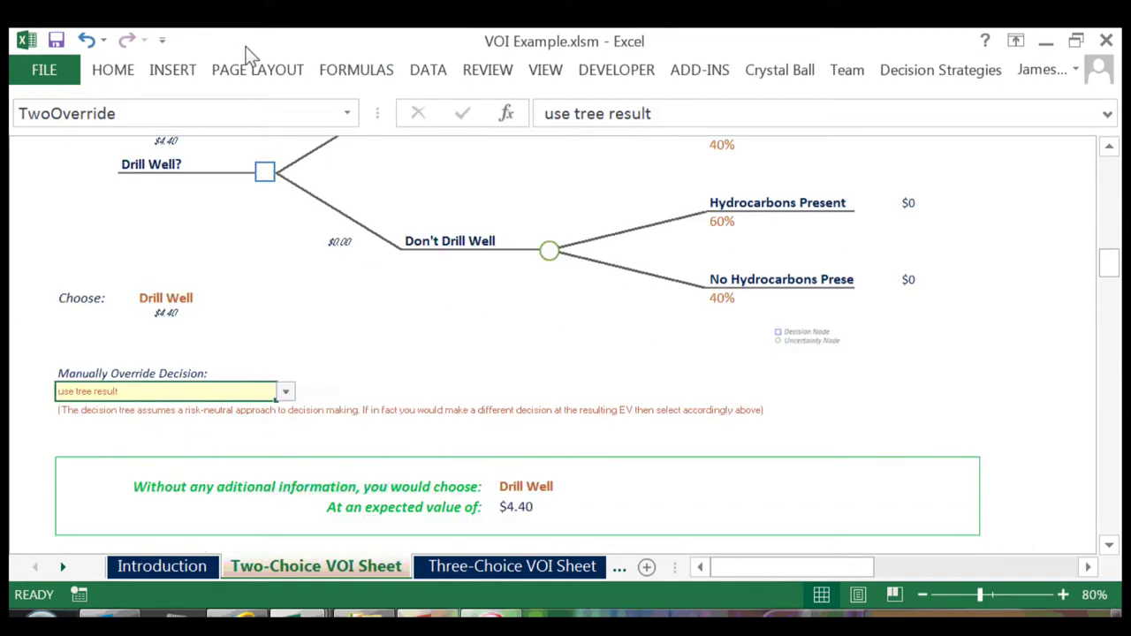
scroll(248, 62, "down", 5)
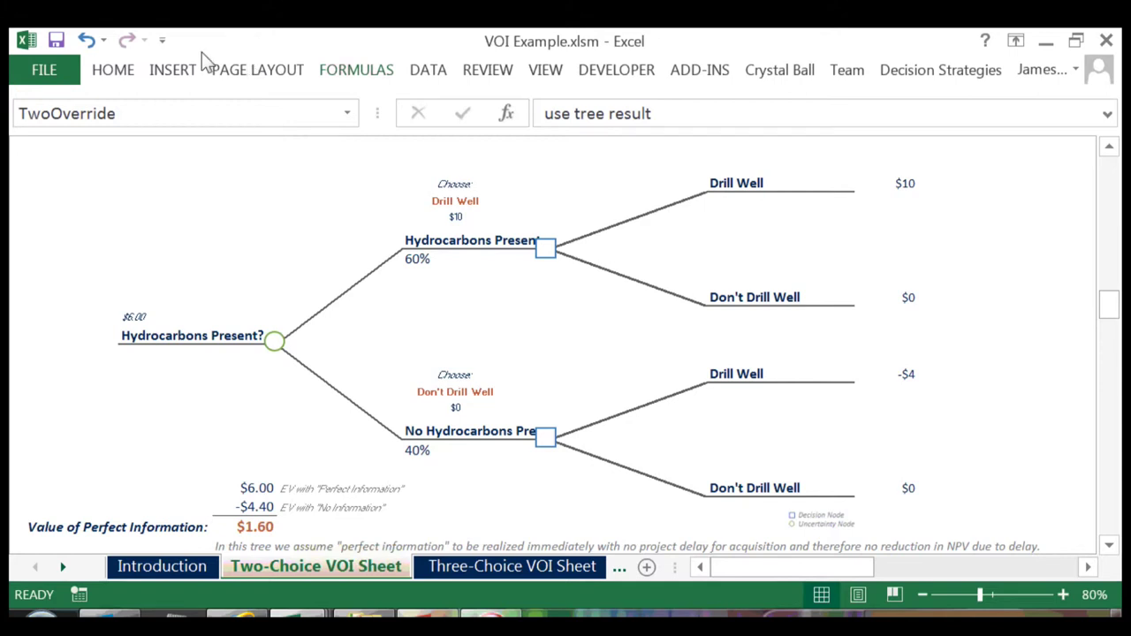
scroll(199, 75, "down", 2)
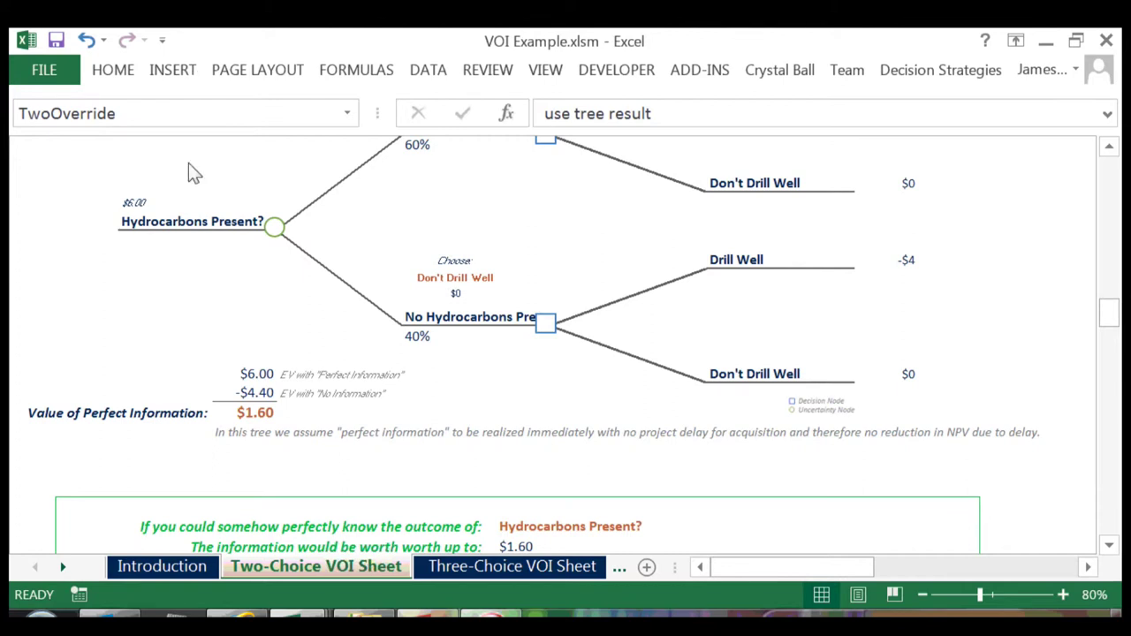
left_click(232, 294)
scroll(233, 294, "down", 5)
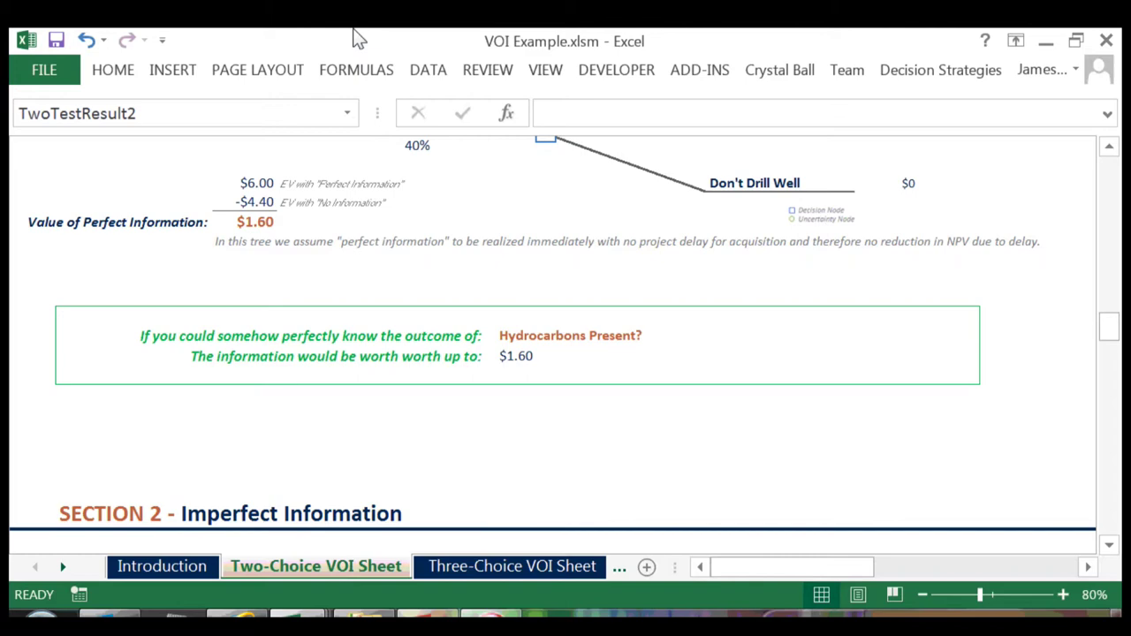
scroll(404, 168, "down", 5)
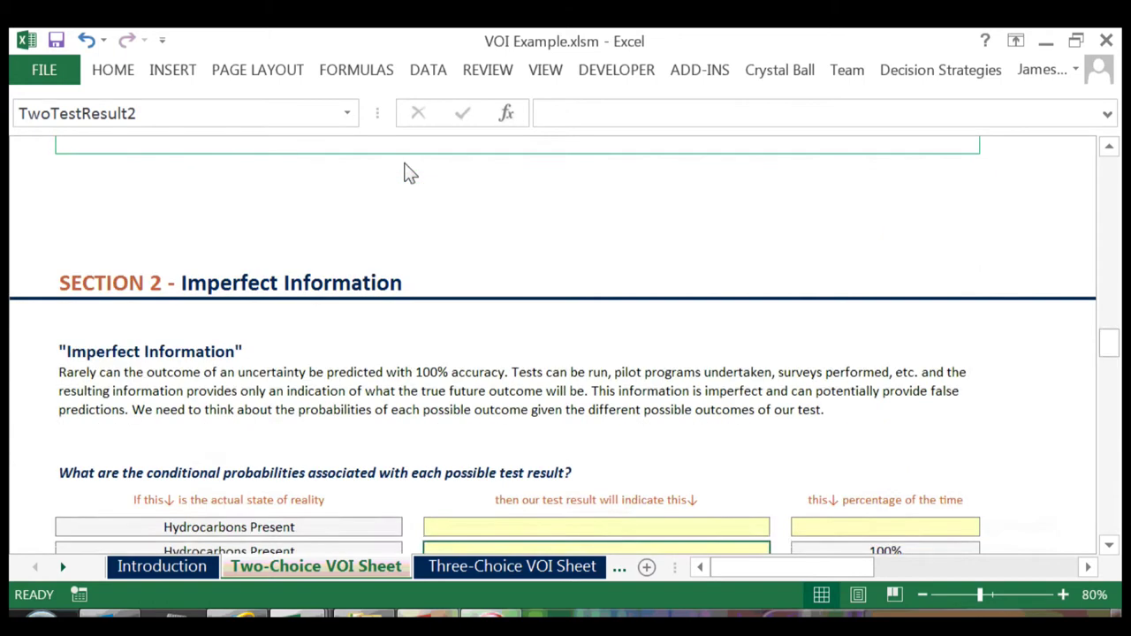
scroll(405, 168, "down", 2)
scroll(403, 167, "up", 1)
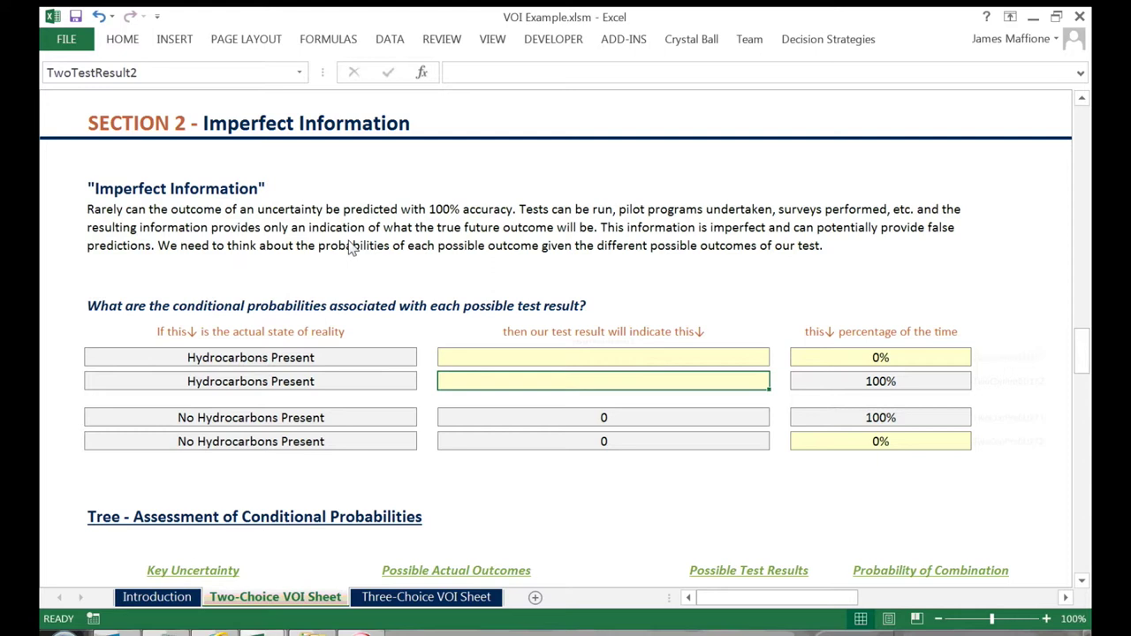
Name the first test result "seismic anomaly" and set its percentage for Hydrocarbons Present to 75%
key("Up")
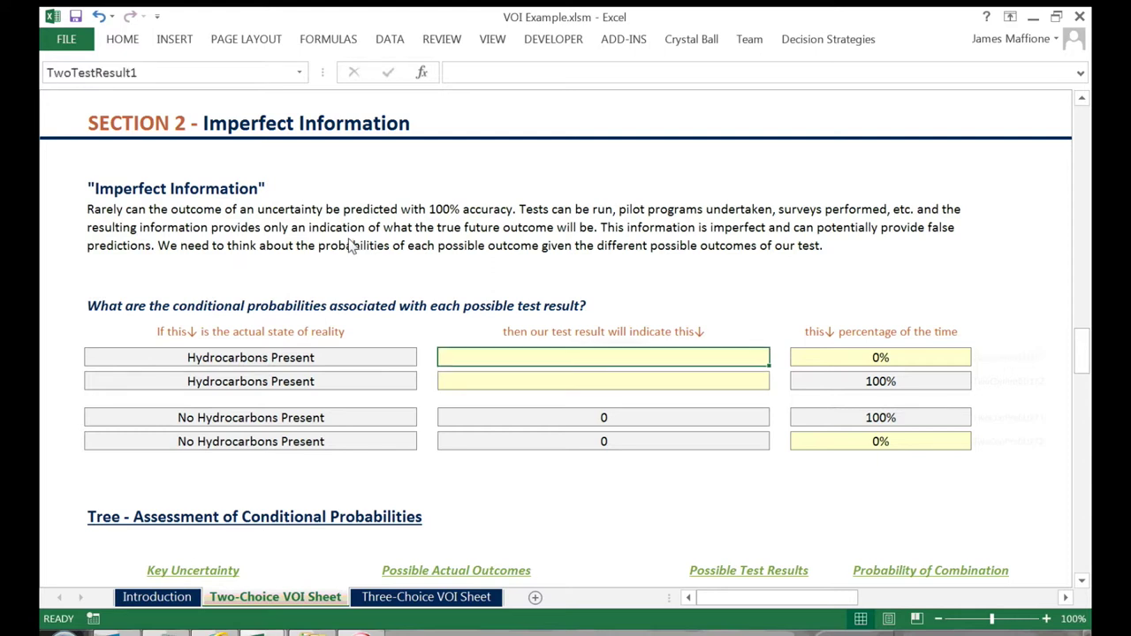
type("sei")
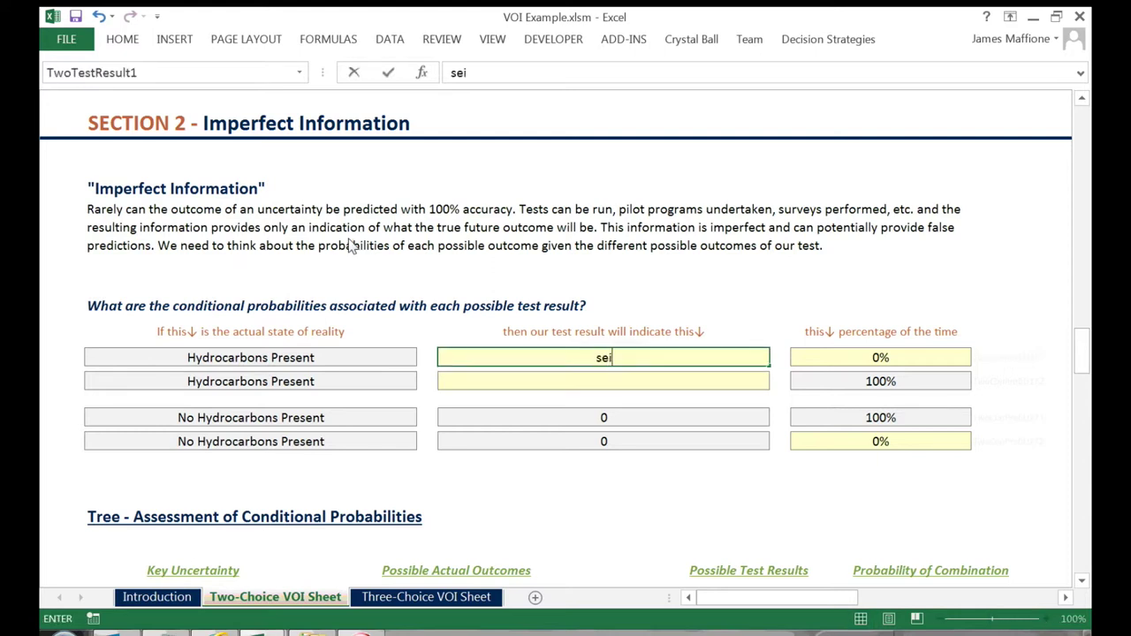
type("smic an")
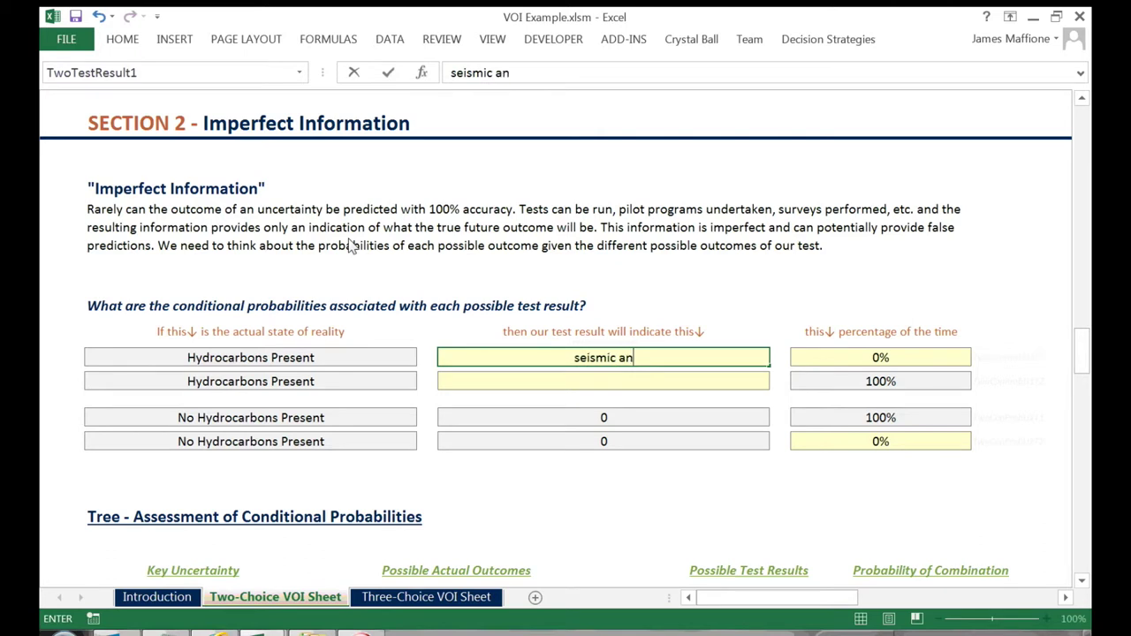
type("omaly")
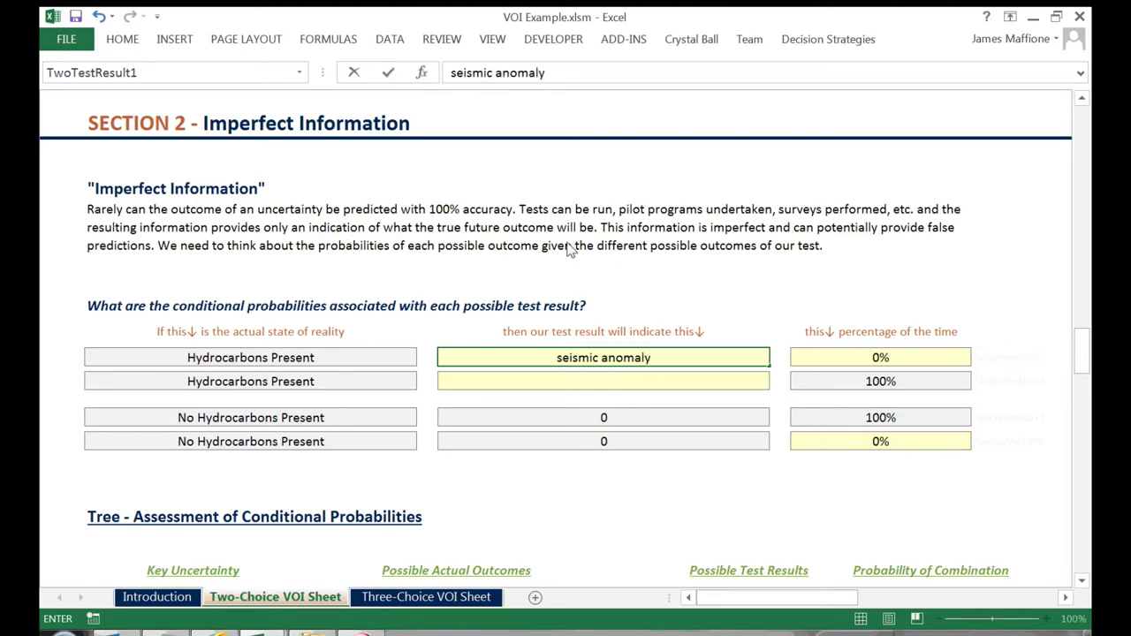
key("Tab")
type("75")
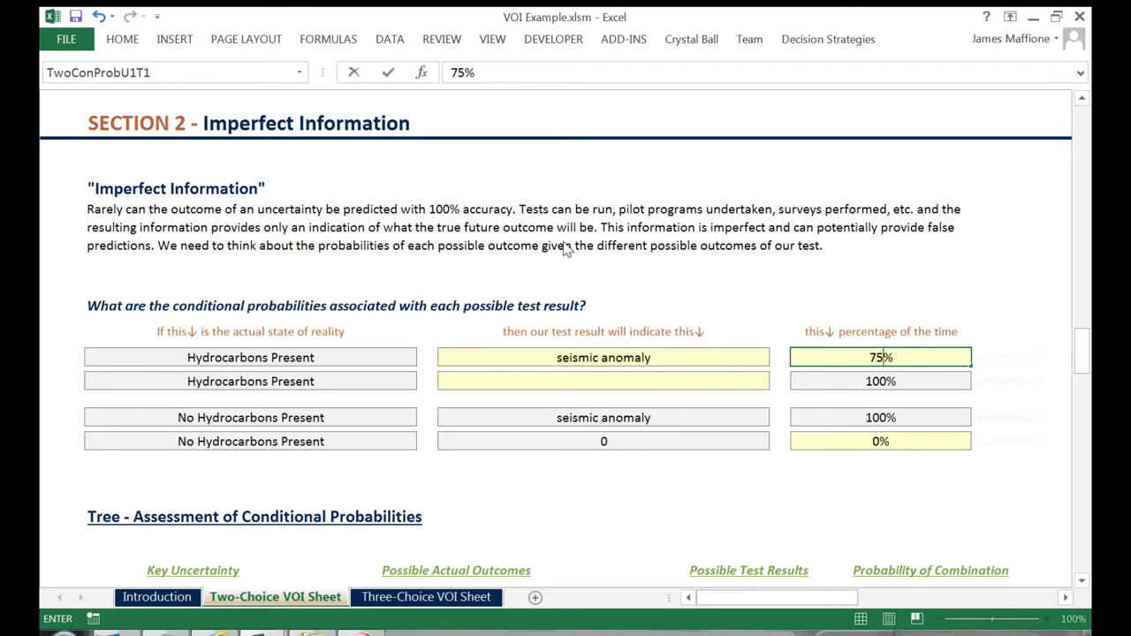
key("Return")
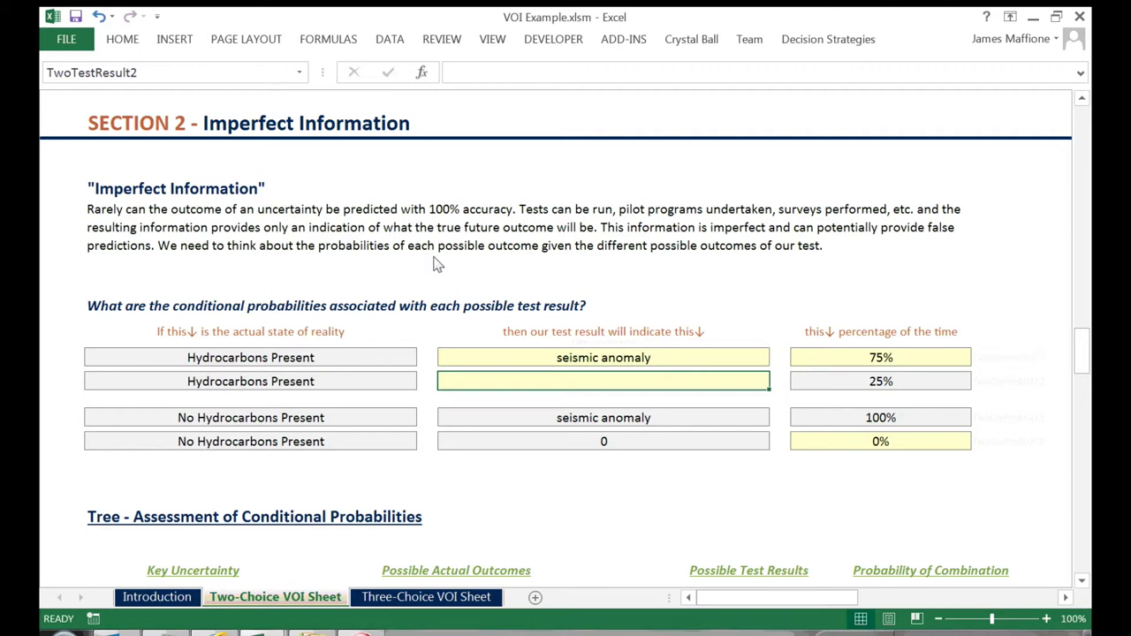
Name the second test result "no seismic anomaly" and set its percentage for No Hydrocarbons Present to 70%
type("no seismic")
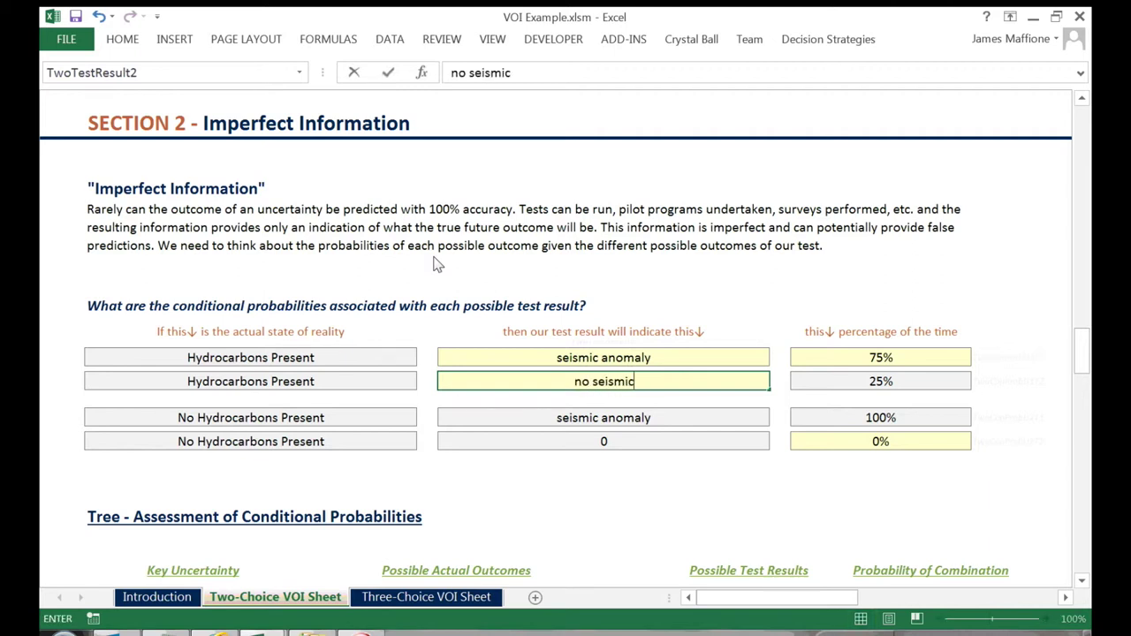
type(" anomaly")
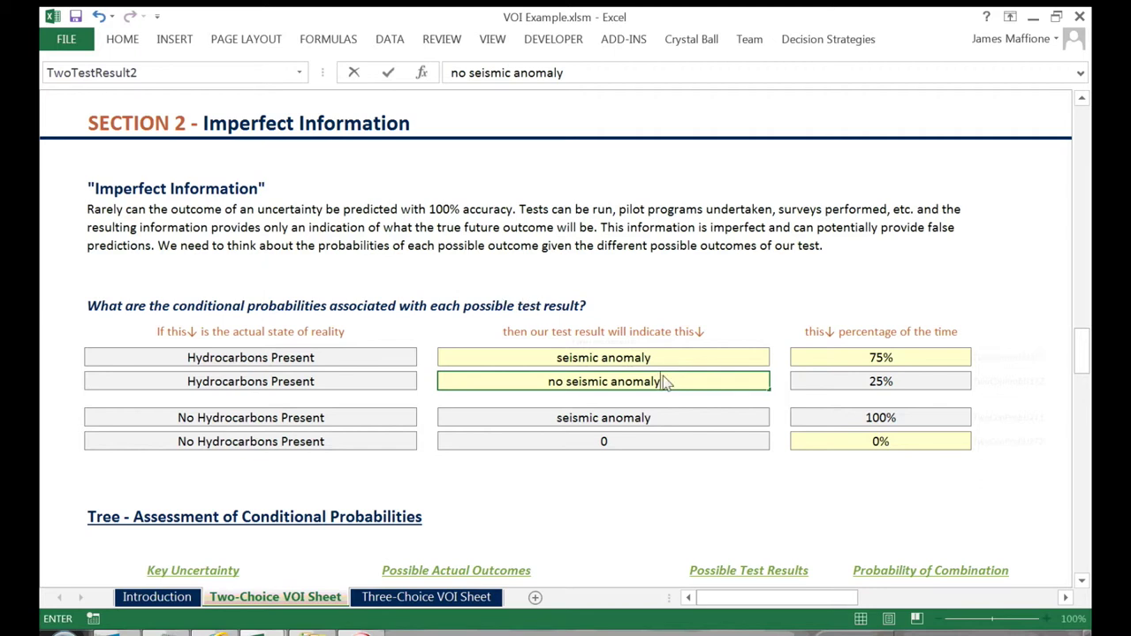
scroll(736, 389, "down", 1)
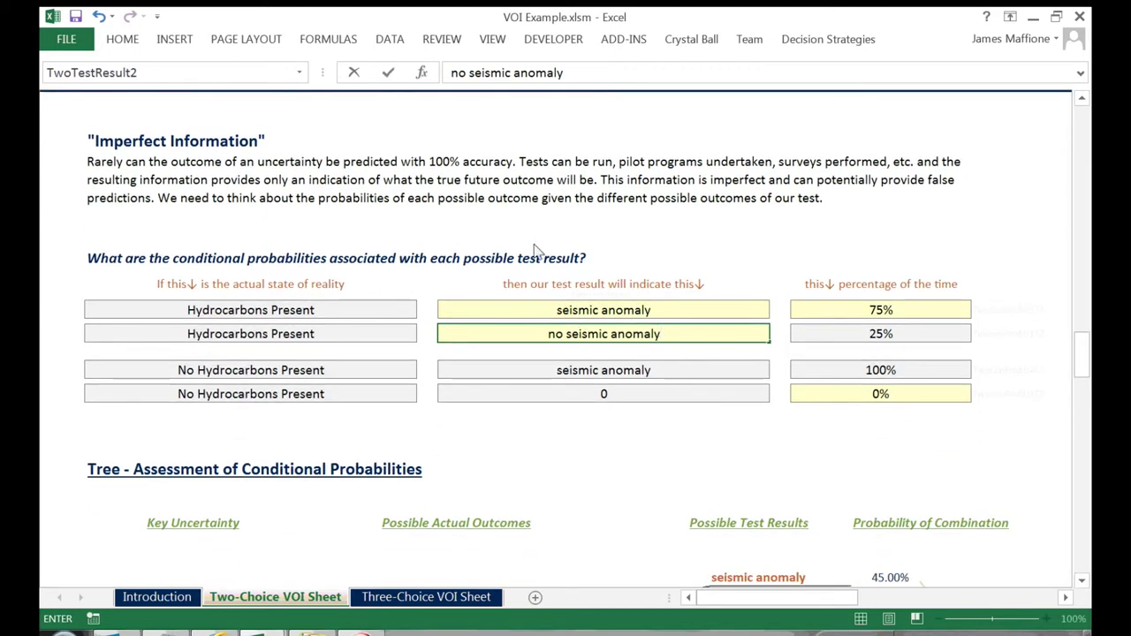
key("Return")
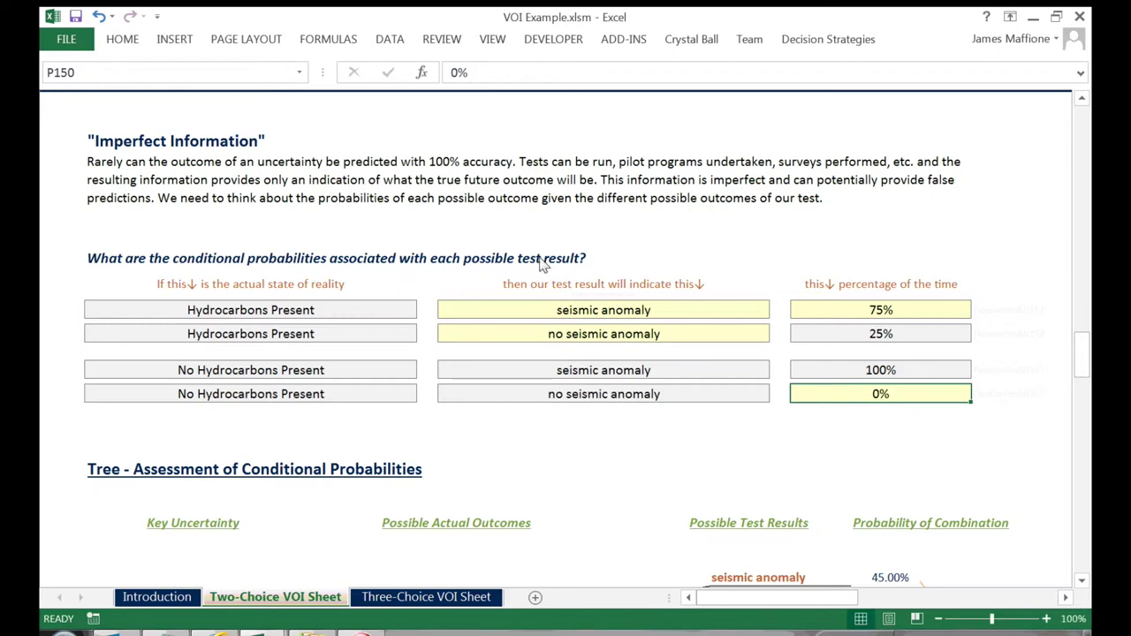
type("70")
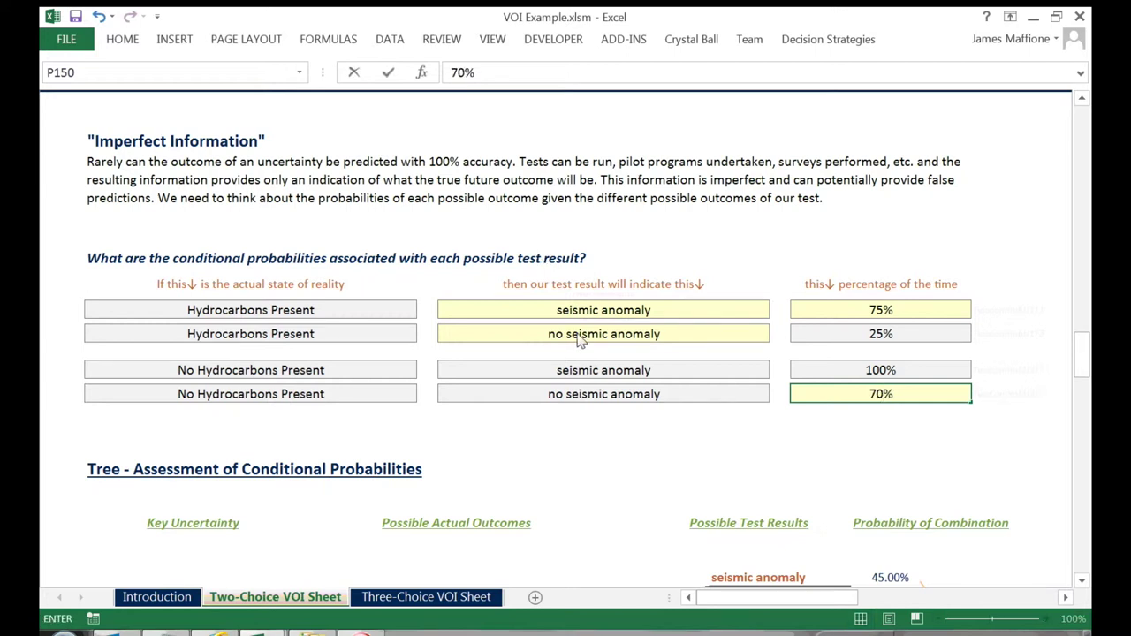
key("Return")
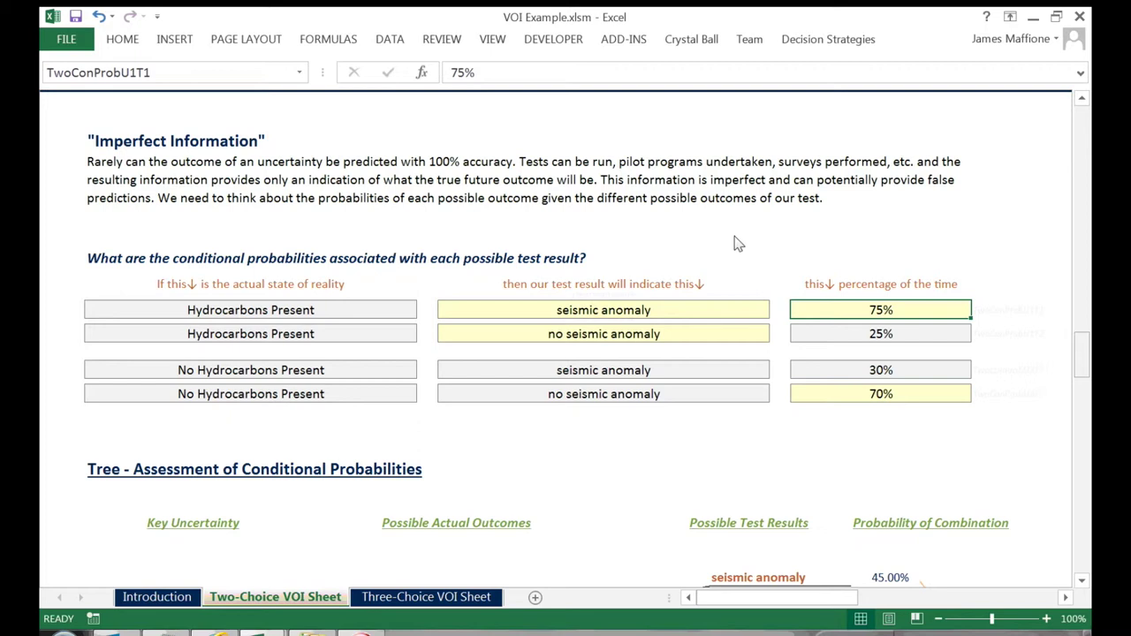
Examine the tree that assesses the conditional probabilities of the seismic test results
scroll(738, 244, "down", 6)
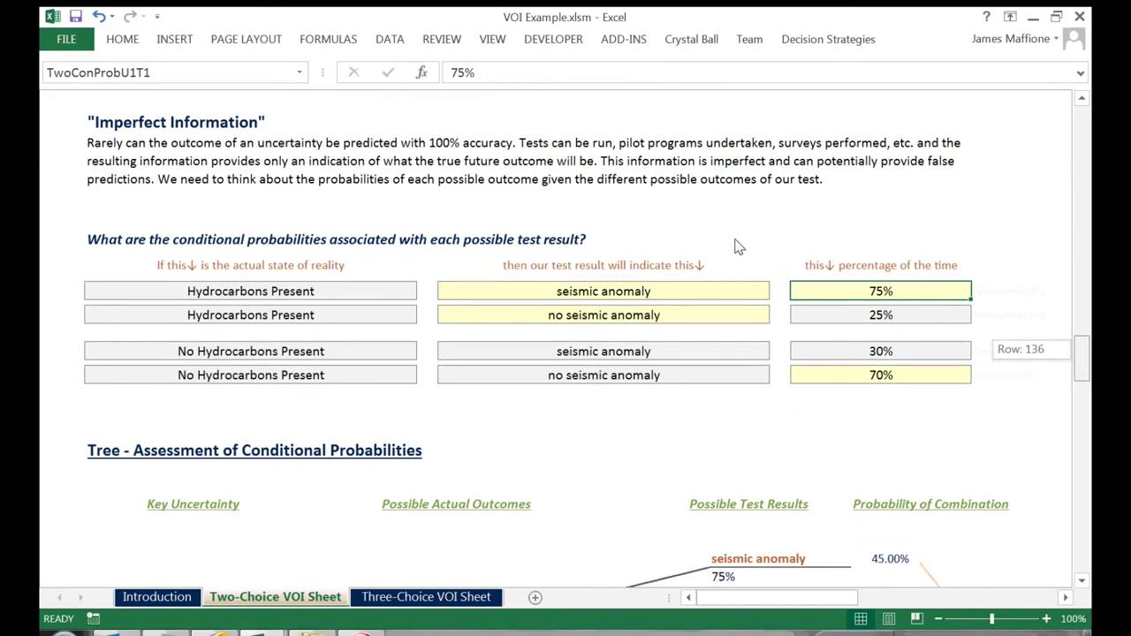
scroll(738, 265, "down", 2)
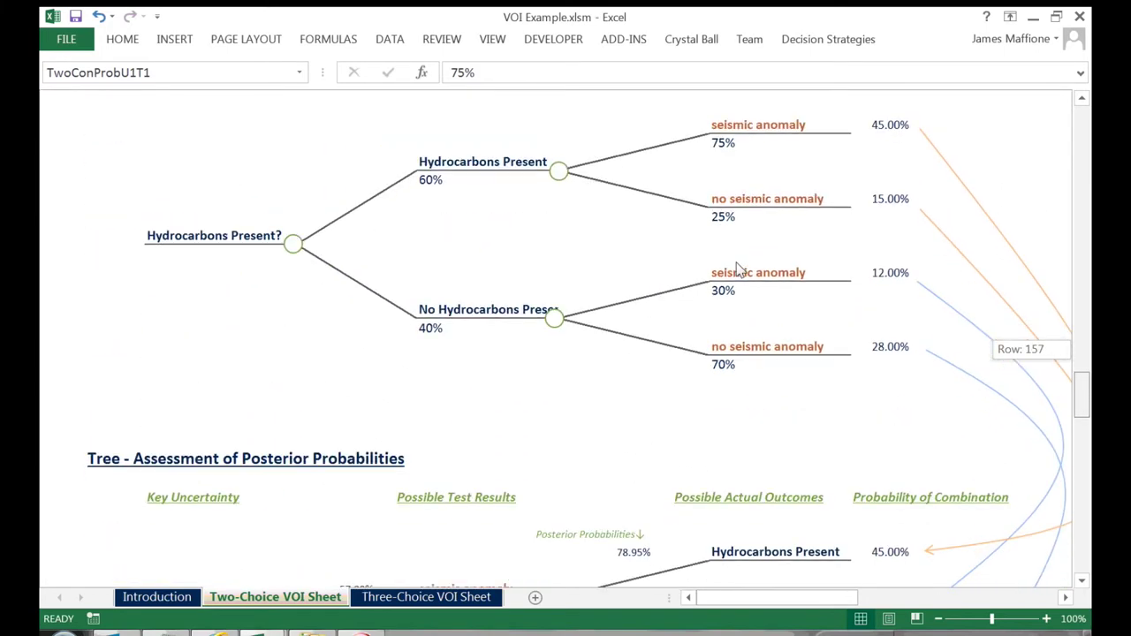
scroll(738, 269, "up", 1)
scroll(740, 270, "up", 1)
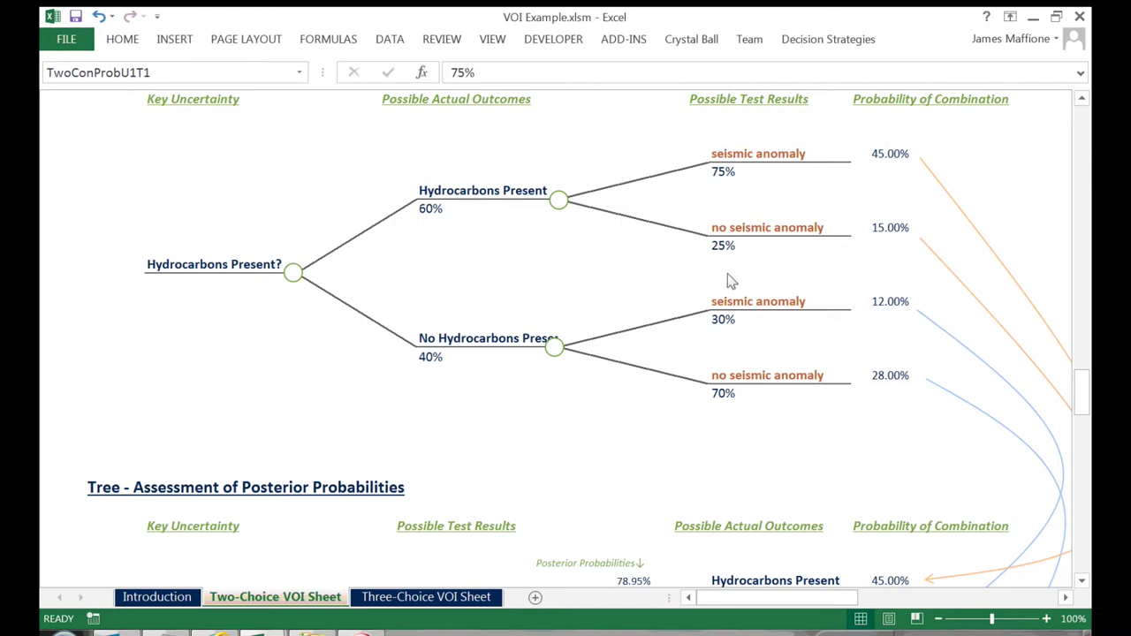
Examine the tree that assesses the posterior probabilities of hydrocarbons for each seismic test result
scroll(641, 421, "down", 1, "ctrl")
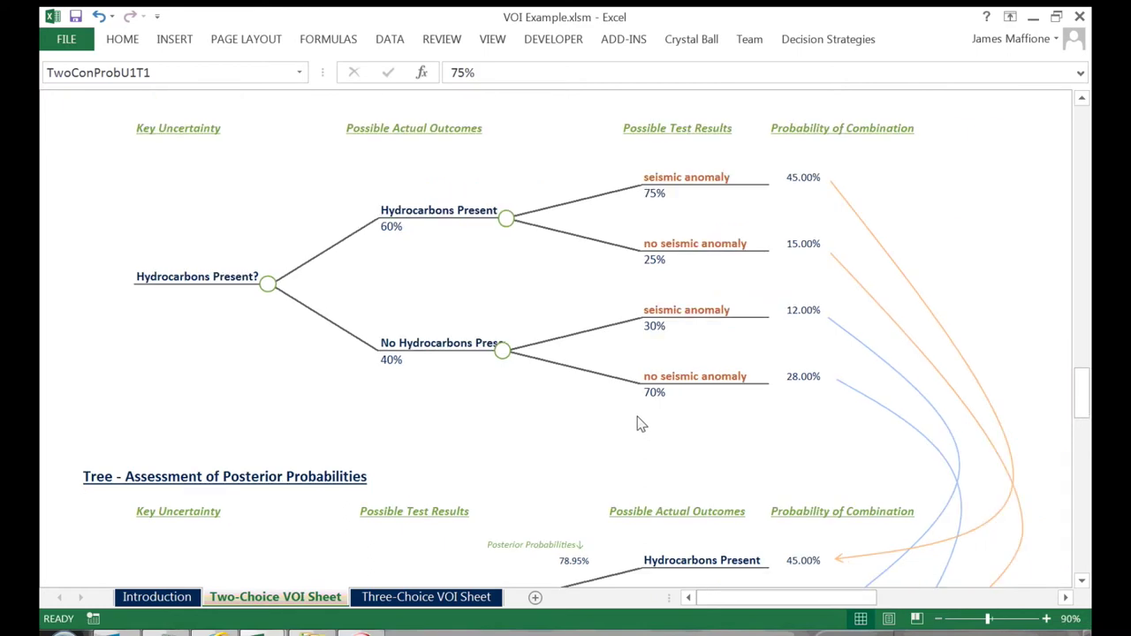
scroll(734, 270, "down", 7)
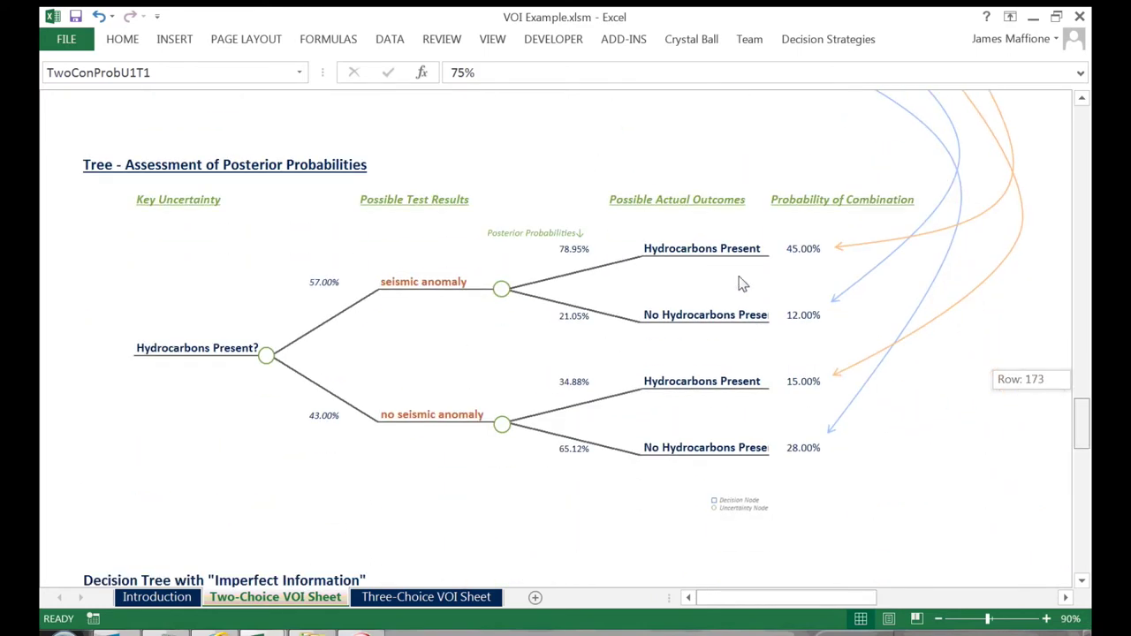
scroll(714, 415, "up", 1, "ctrl")
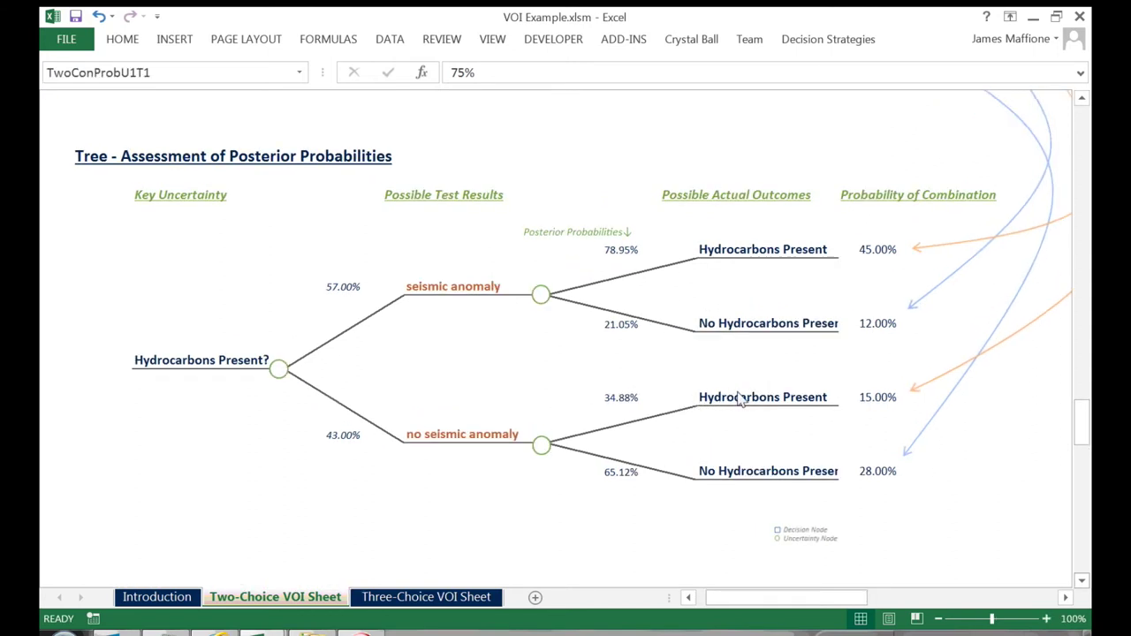
scroll(740, 399, "down", 1)
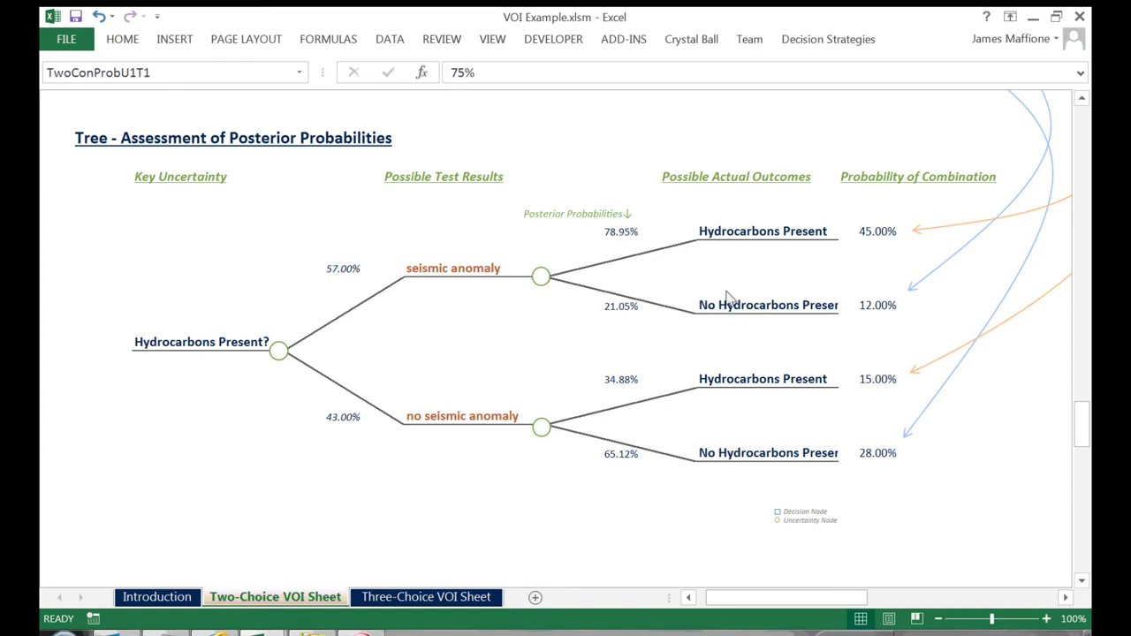
For the imperfect information decision tree, enter an information cost of $0, a project delay of 0 years and a discount rate of 0%
scroll(738, 289, "down", 6)
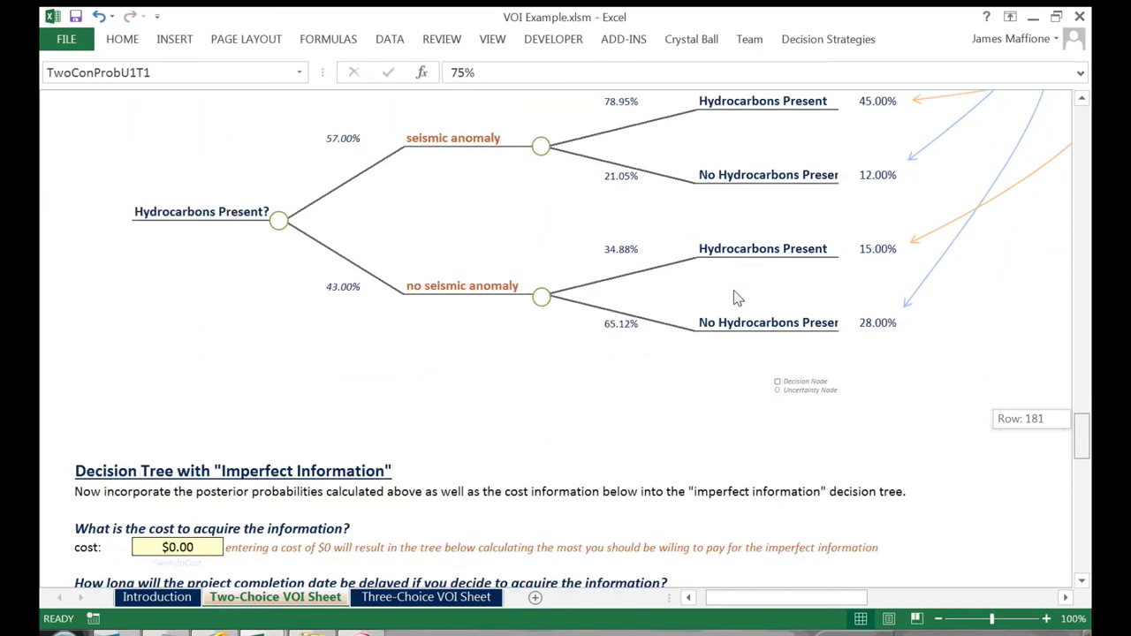
scroll(738, 309, "down", 1)
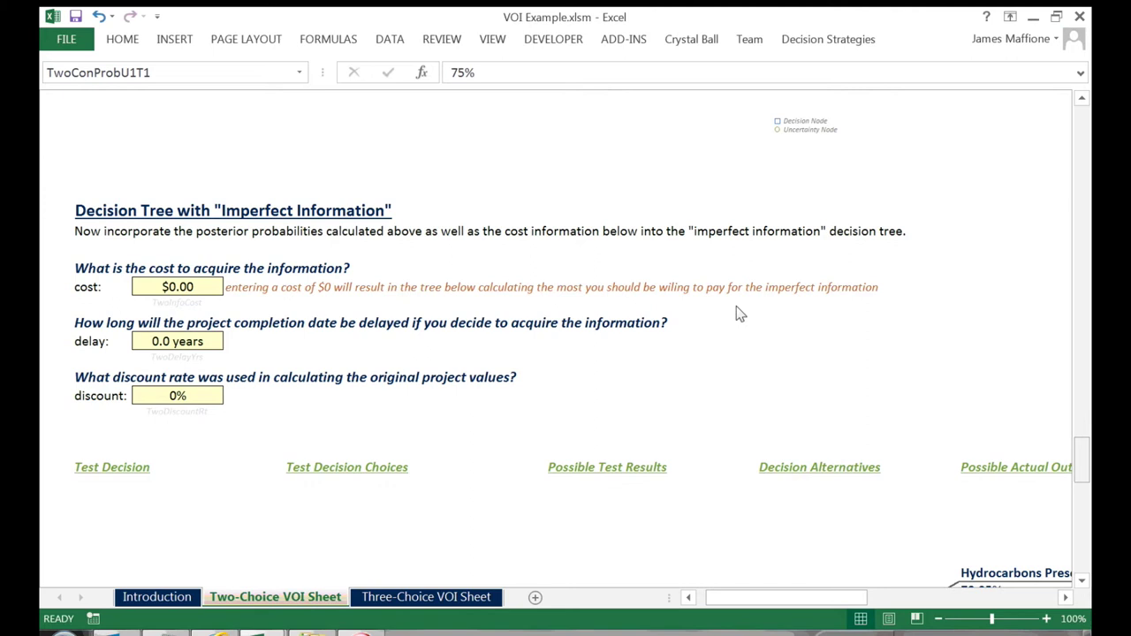
key("Tab")
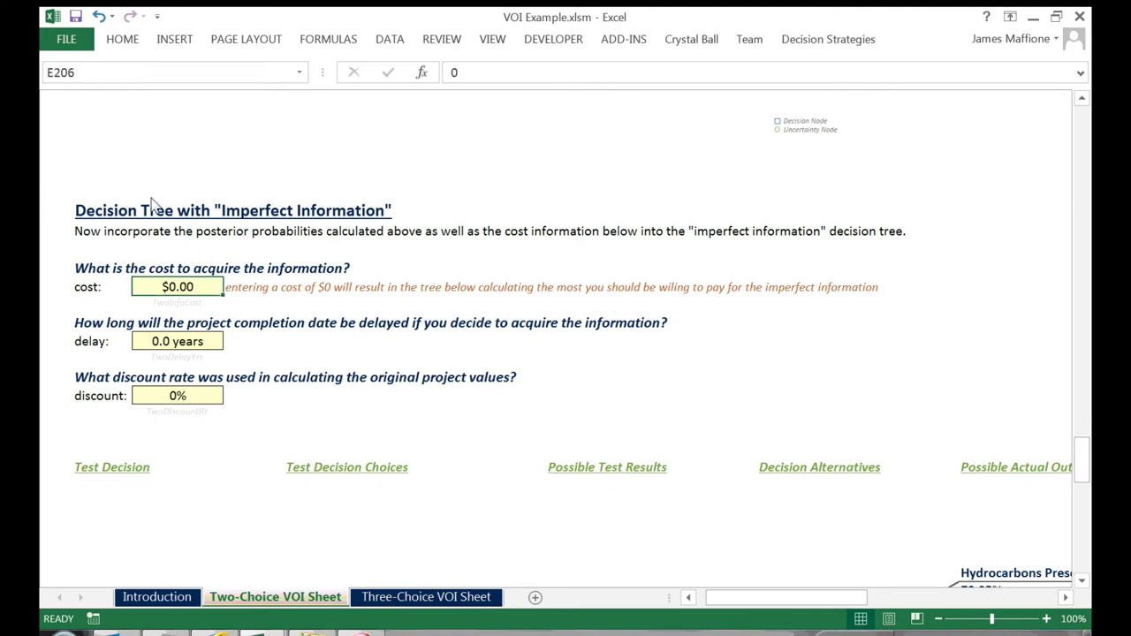
type("0")
key("Return")
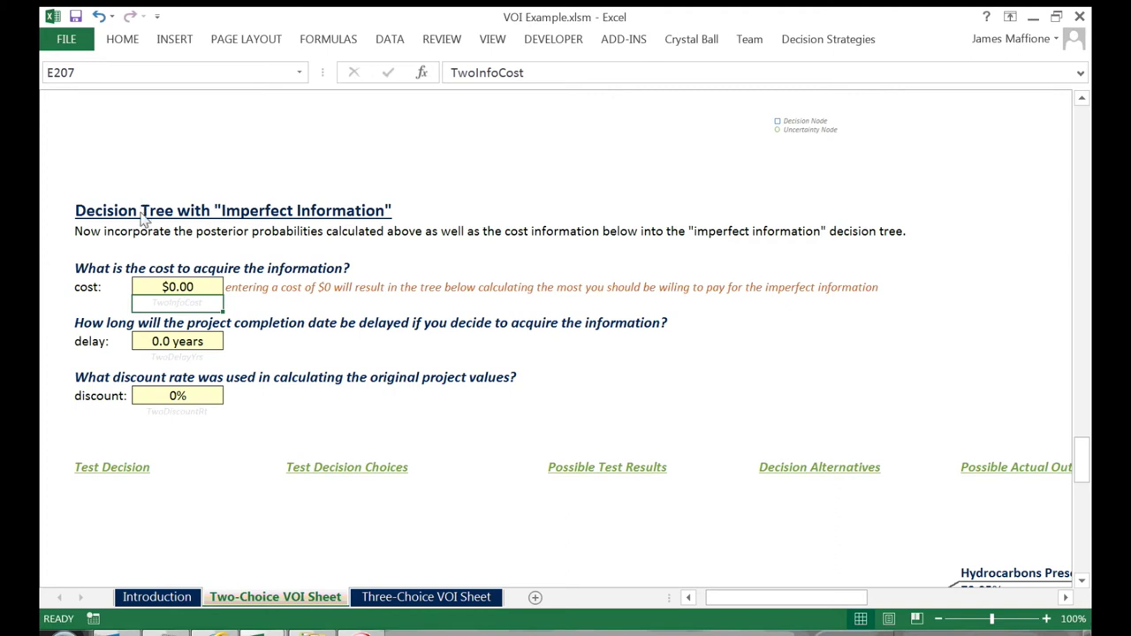
key("Tab")
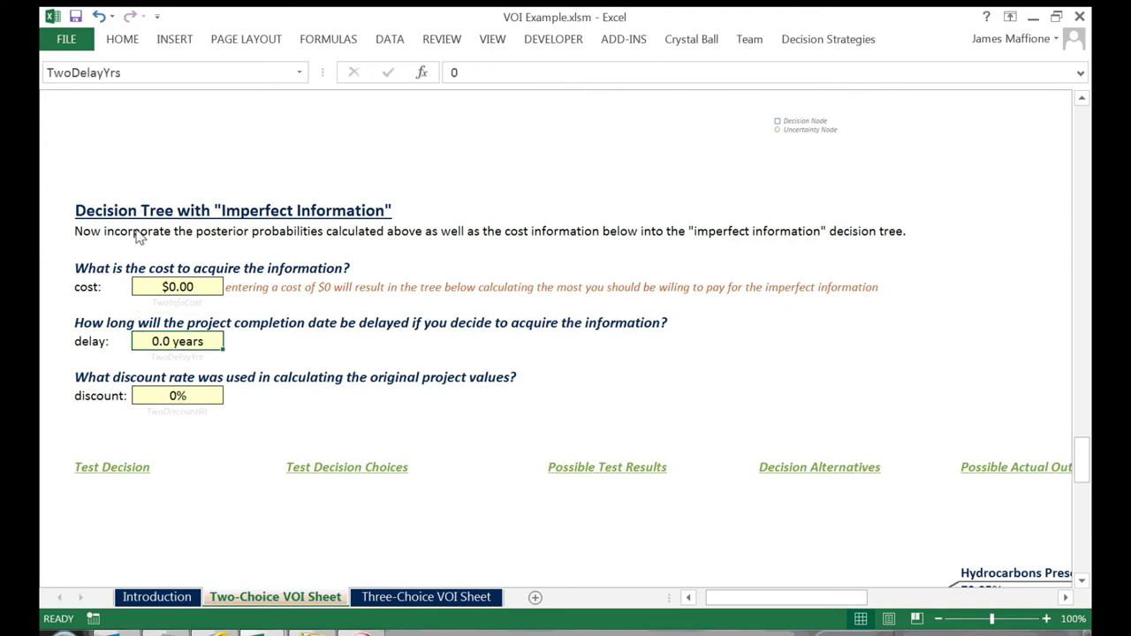
type("0")
key("Return")
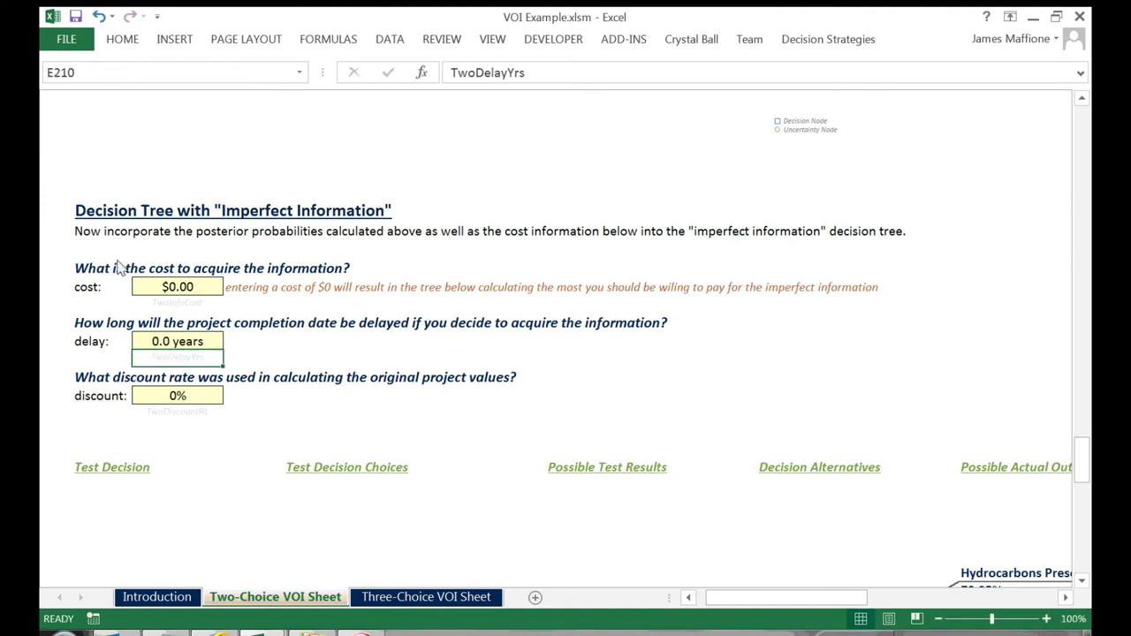
key("Tab")
type("0")
key("Return")
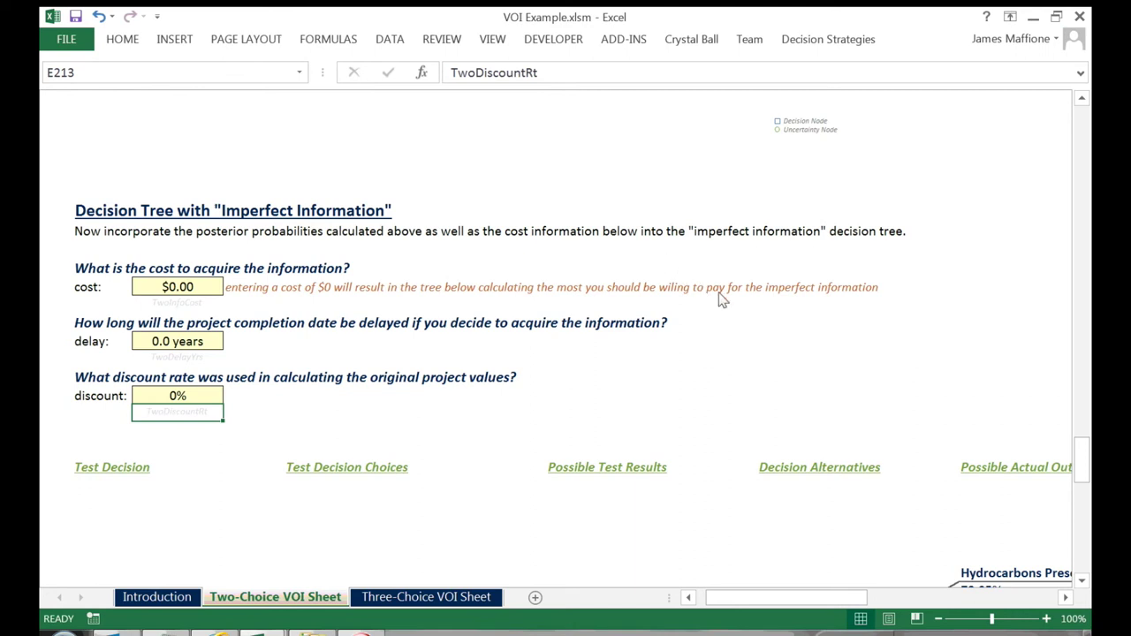
Examine the seismic anomaly branch of the imperfect information tree, including its outcome values and the custom value input cells beside them
scroll(733, 309, "down", 1)
scroll(739, 312, "down", 8)
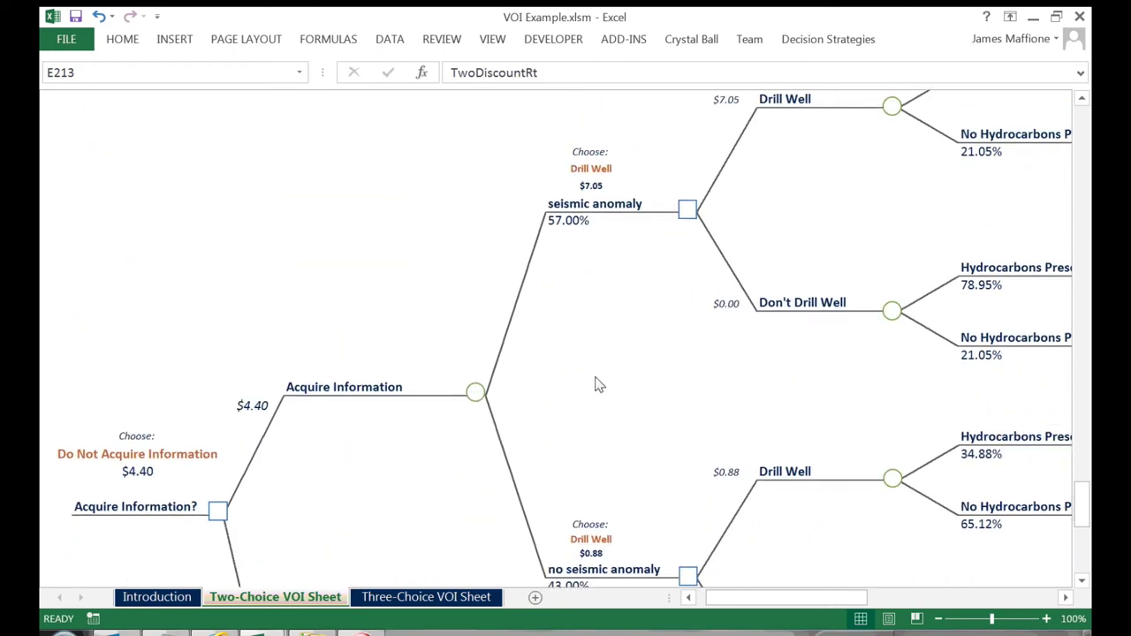
scroll(574, 405, "right", 3)
scroll(596, 402, "right", 3)
scroll(680, 302, "up", 4)
scroll(680, 302, "left", 1)
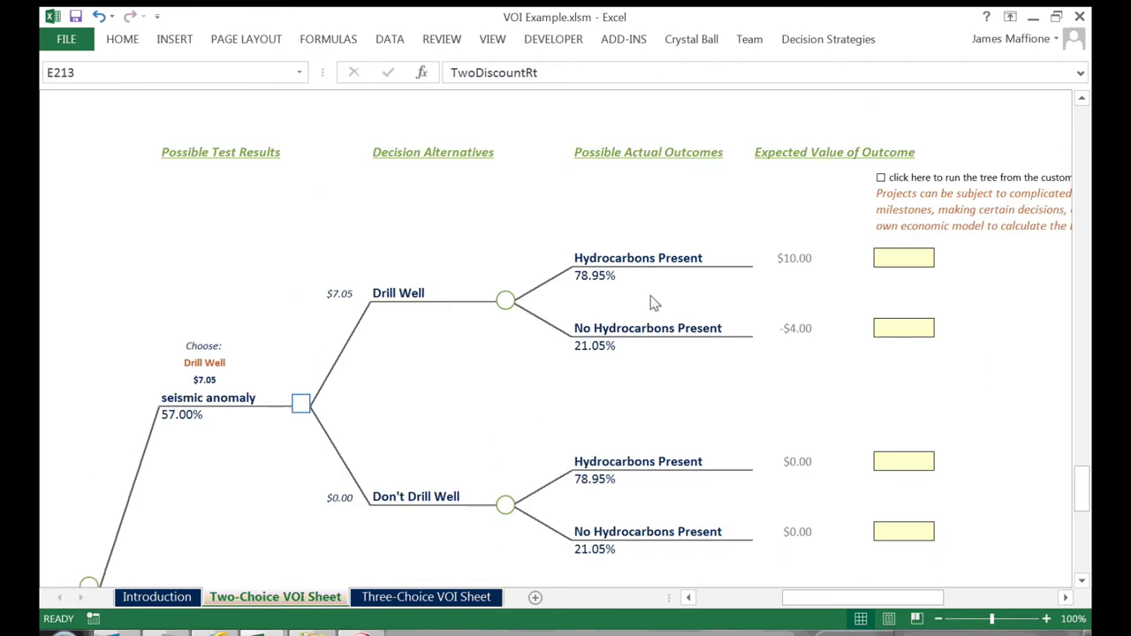
key("Tab")
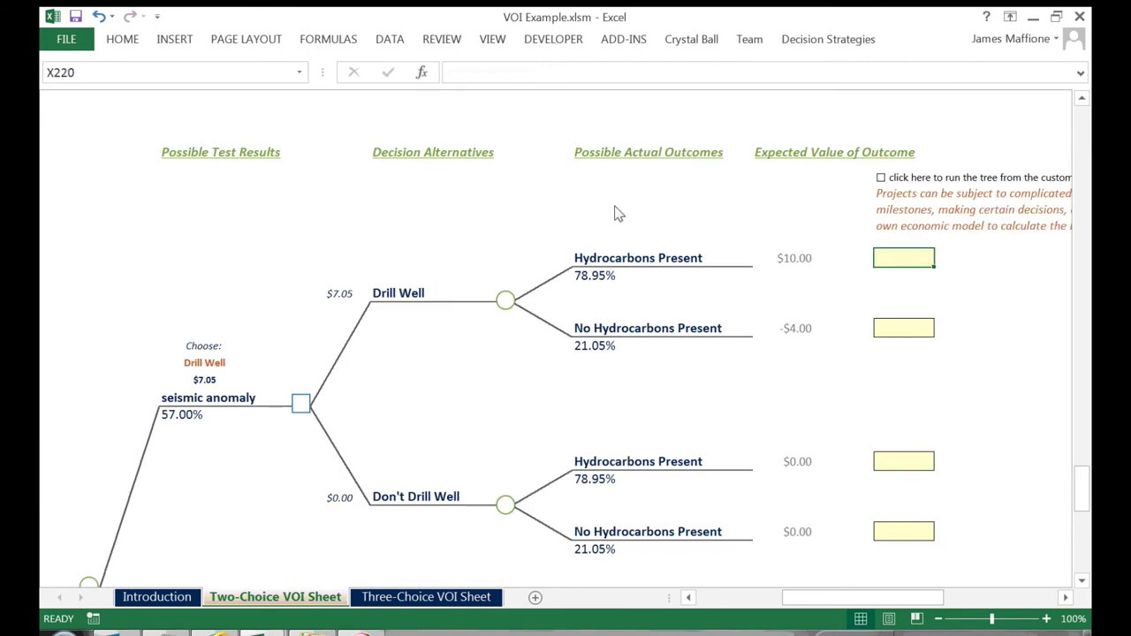
key("Tab")
key("Tab")
key("Tab")
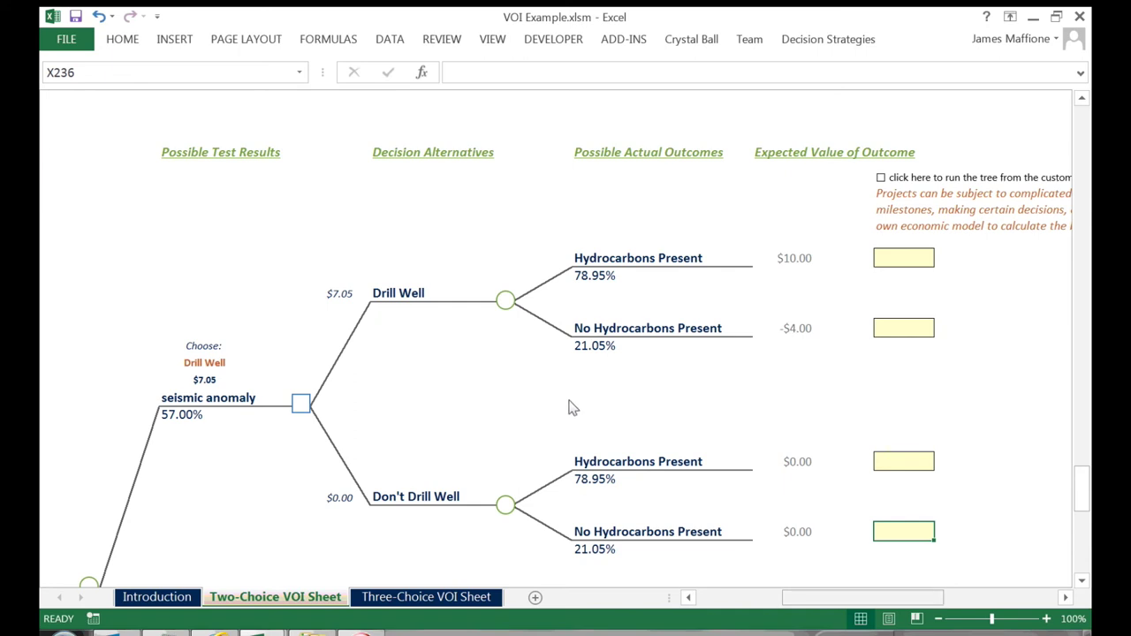
Examine the choice on acquiring information and the net value of imperfect information at the end of the sheet
scroll(571, 407, "left", 5)
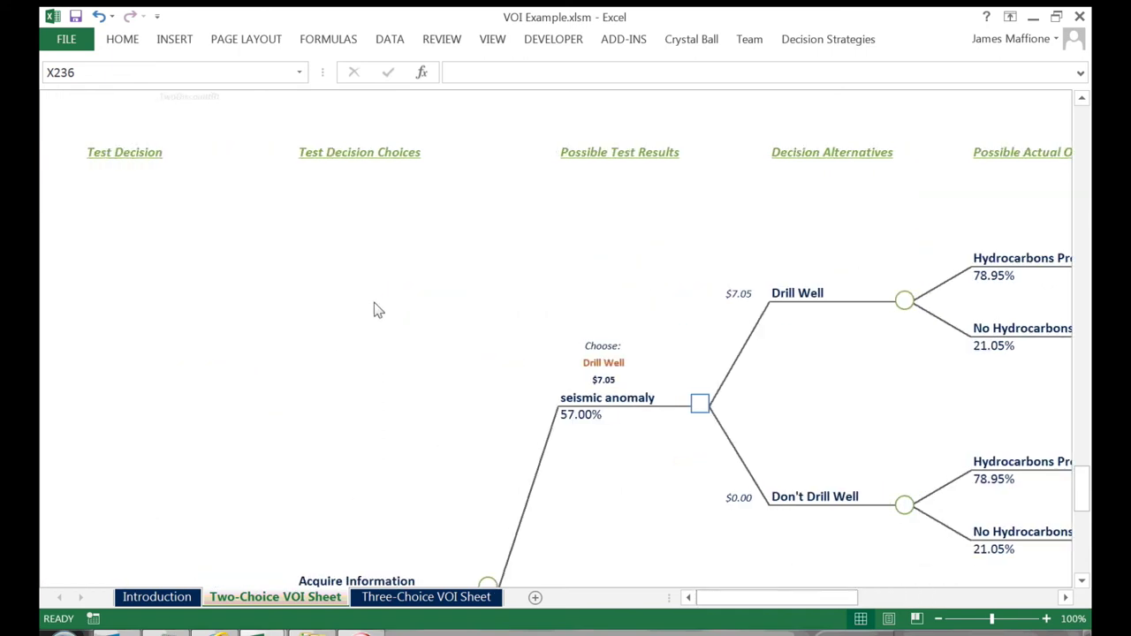
scroll(378, 310, "down", 5)
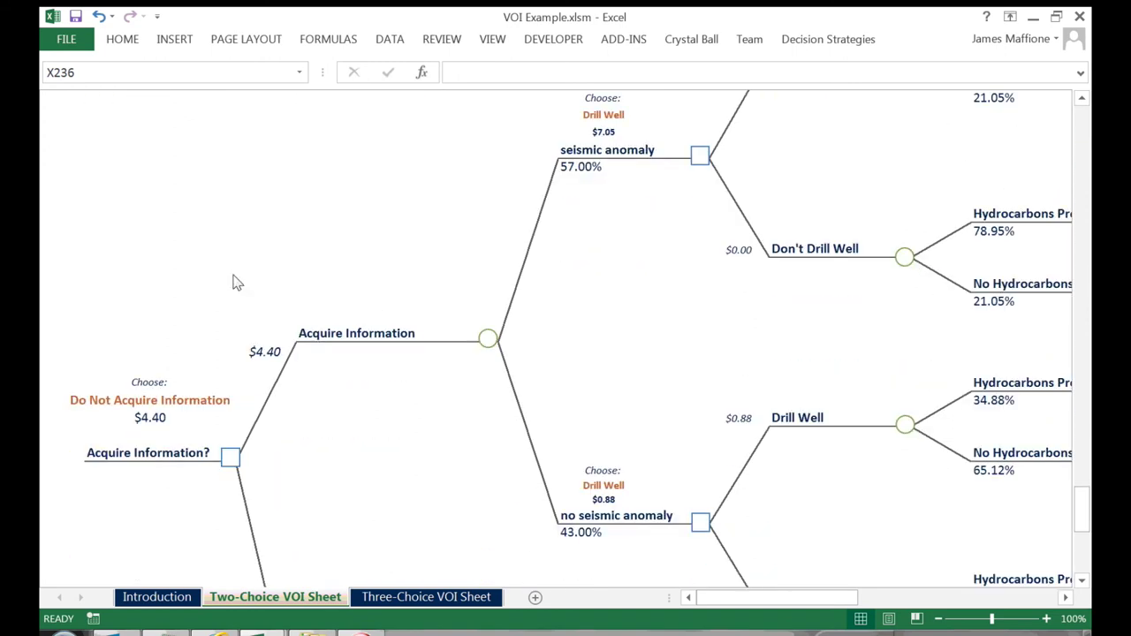
left_click(149, 417)
scroll(247, 319, "down", 1)
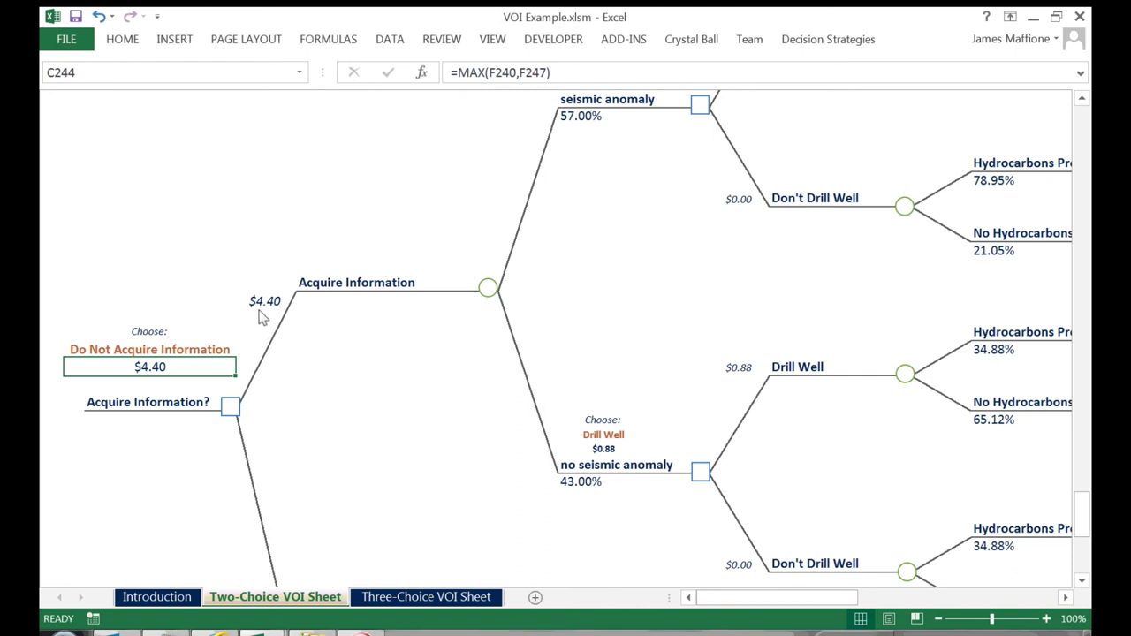
scroll(261, 318, "down", 7)
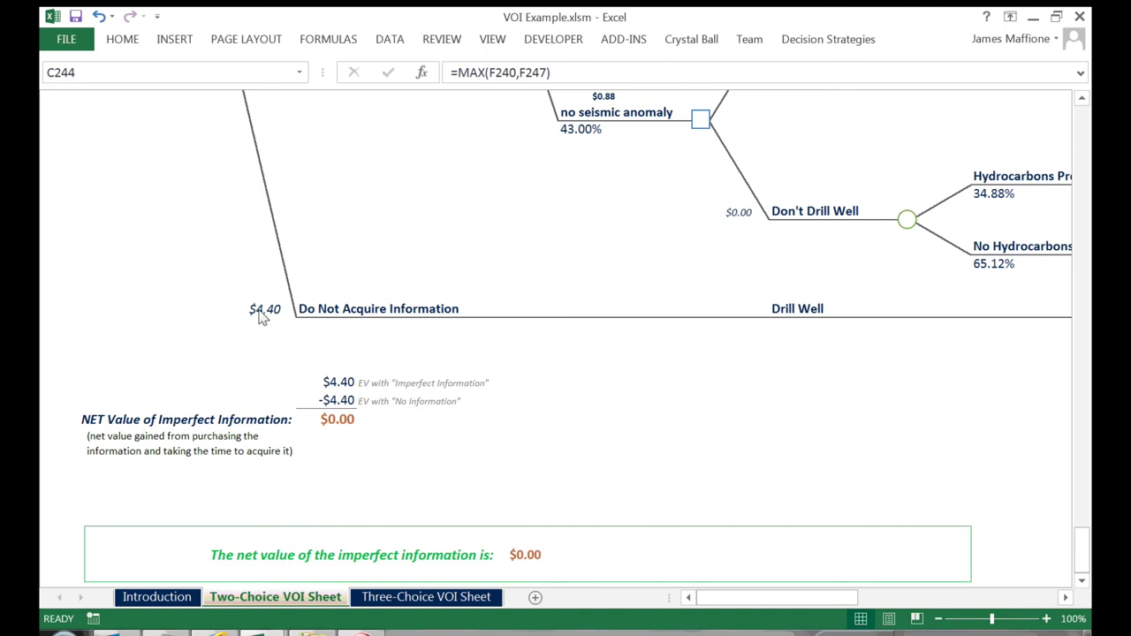
scroll(261, 318, "down", 3)
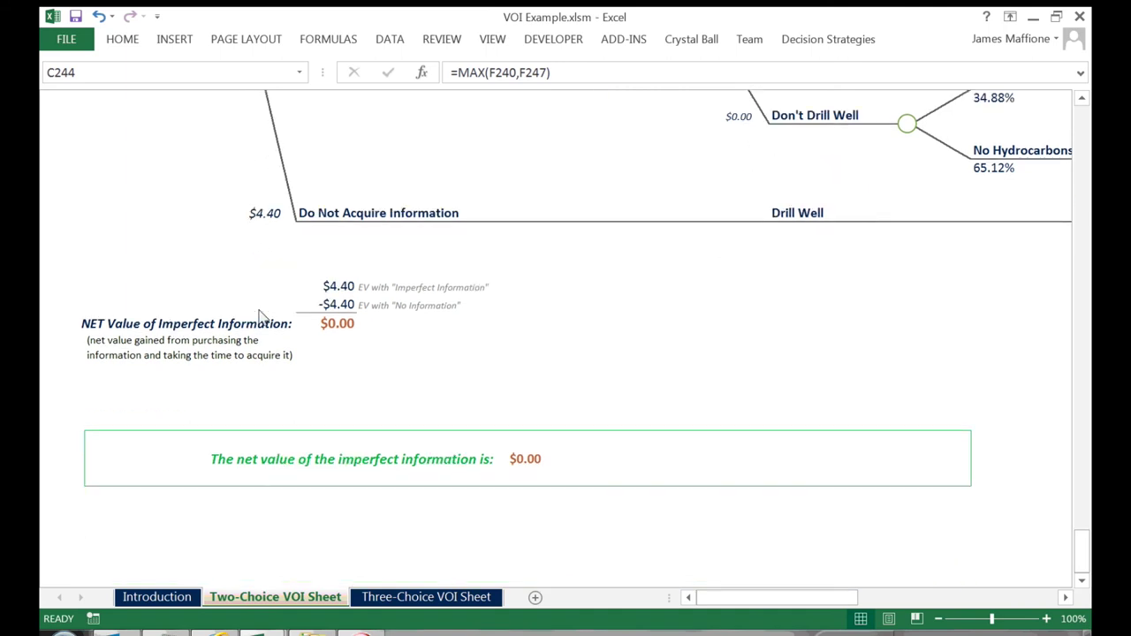
key("ctrl+]")
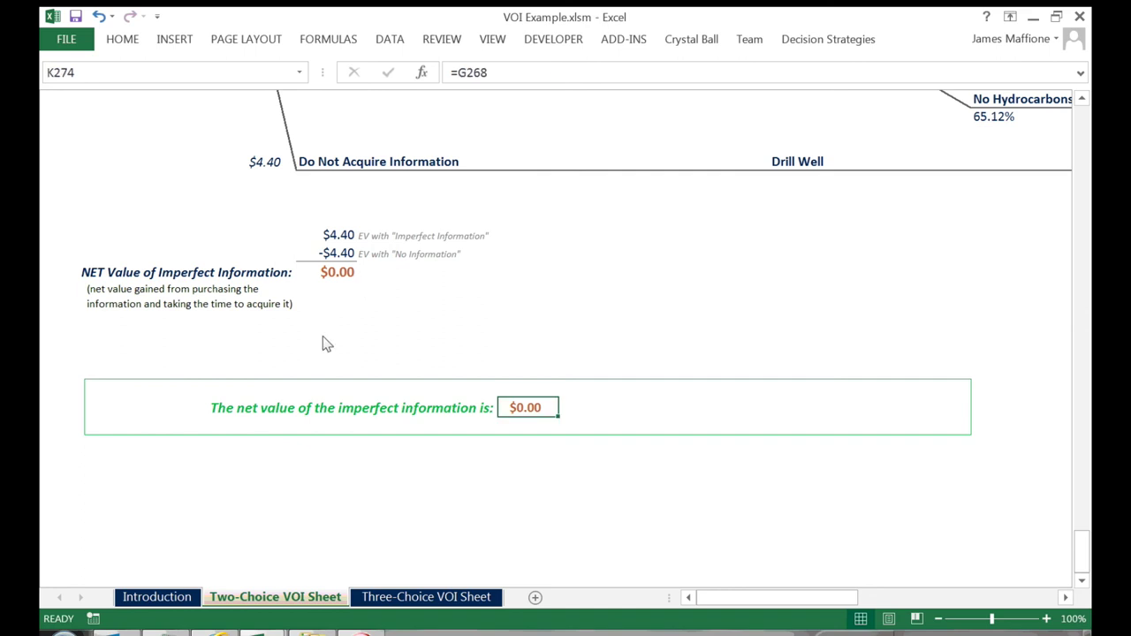